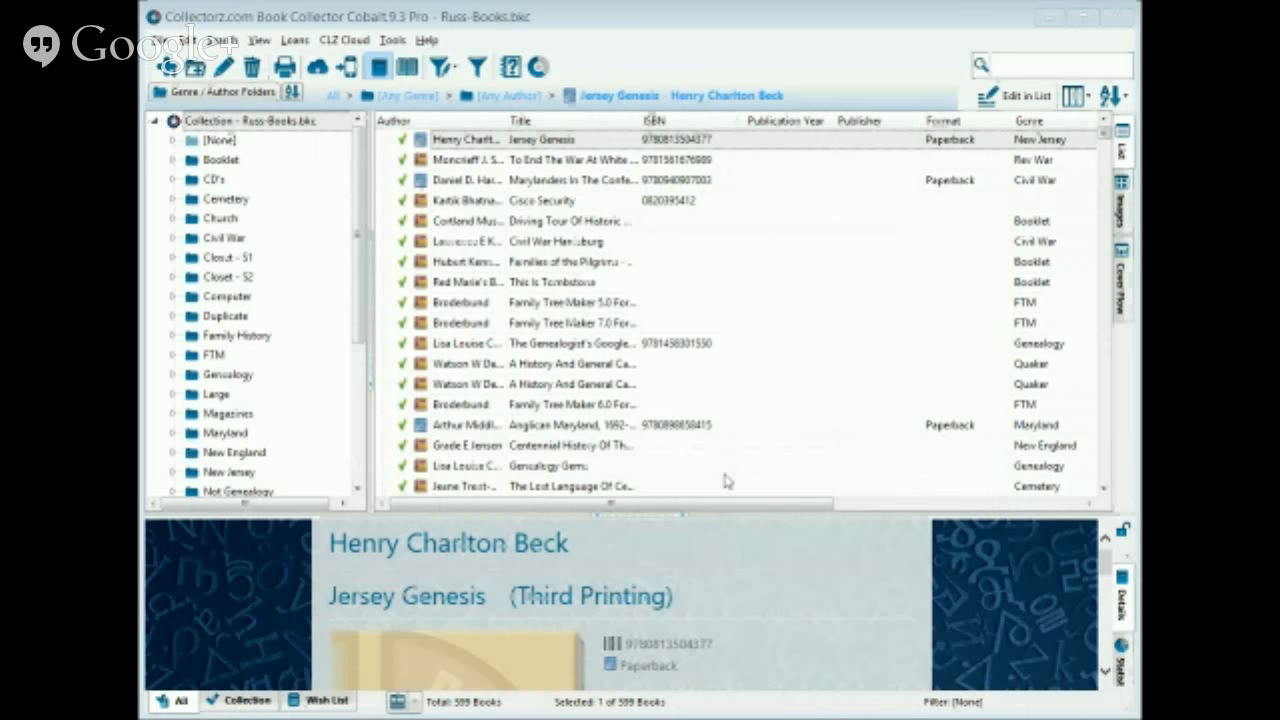
Step: Expand the Large genre folder and list the books of the last author in it
click(359, 490)
click(359, 490)
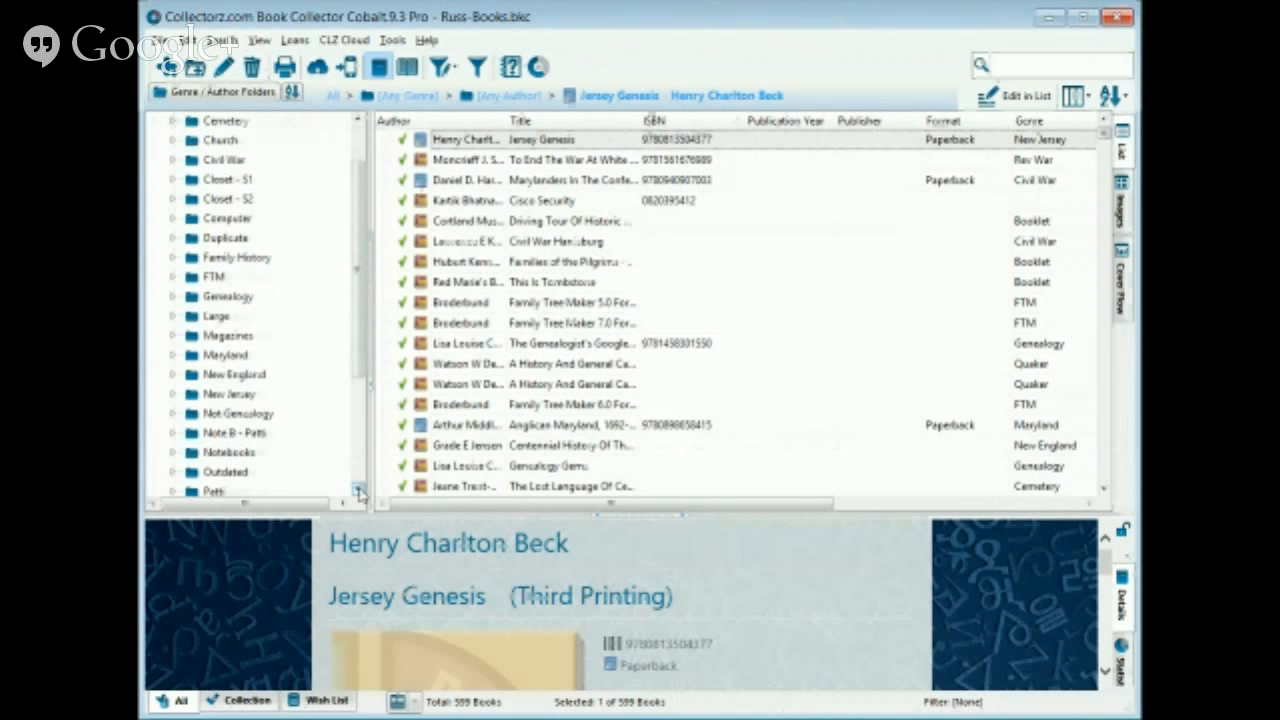
click(359, 490)
click(359, 490)
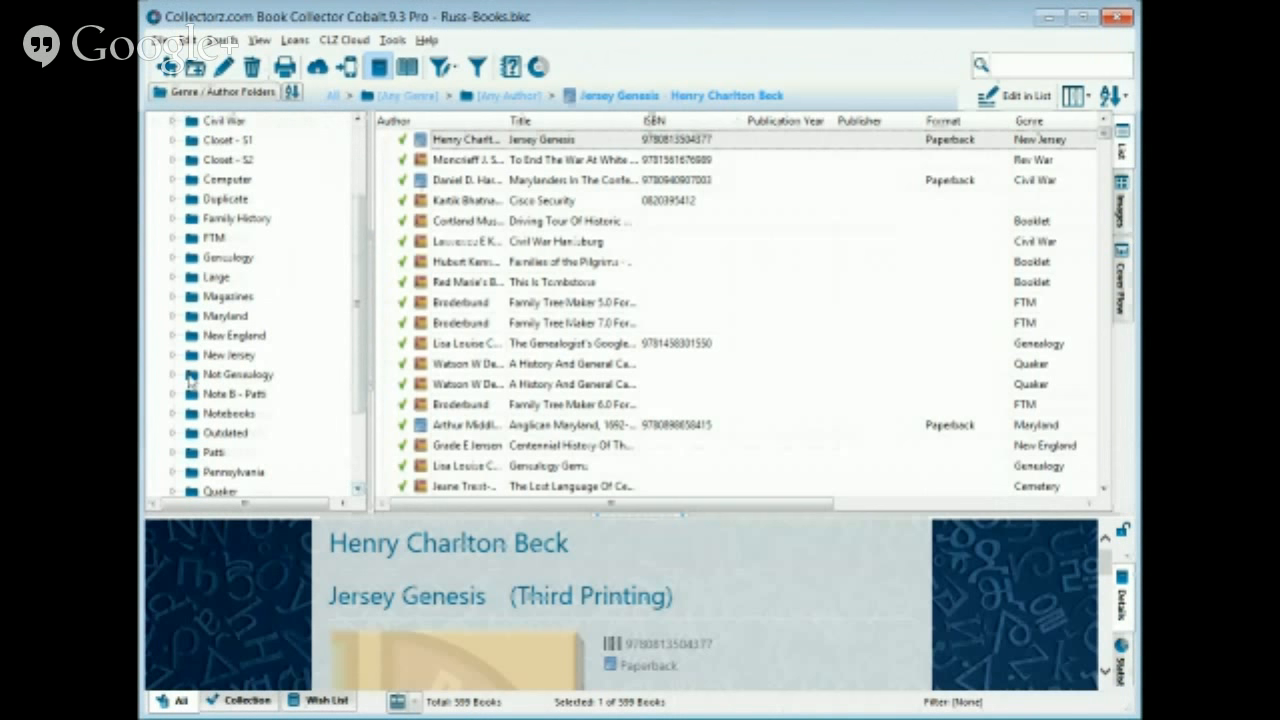
click(175, 282)
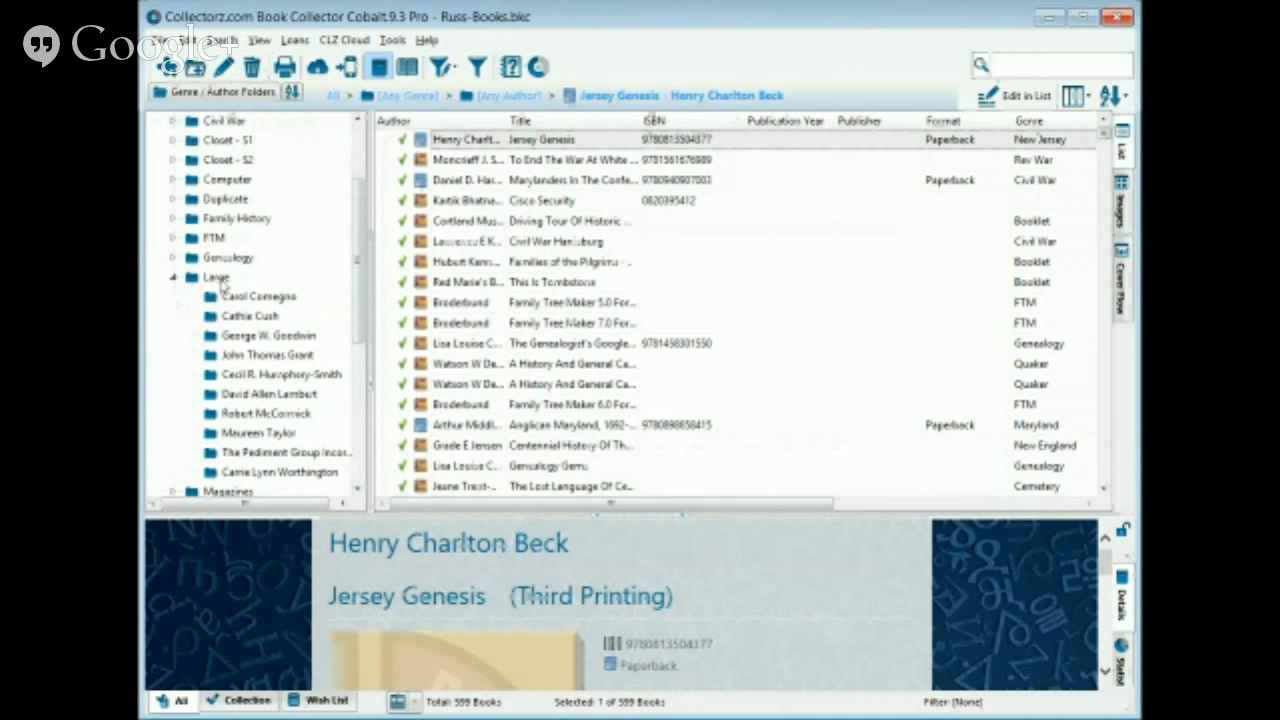
click(217, 278)
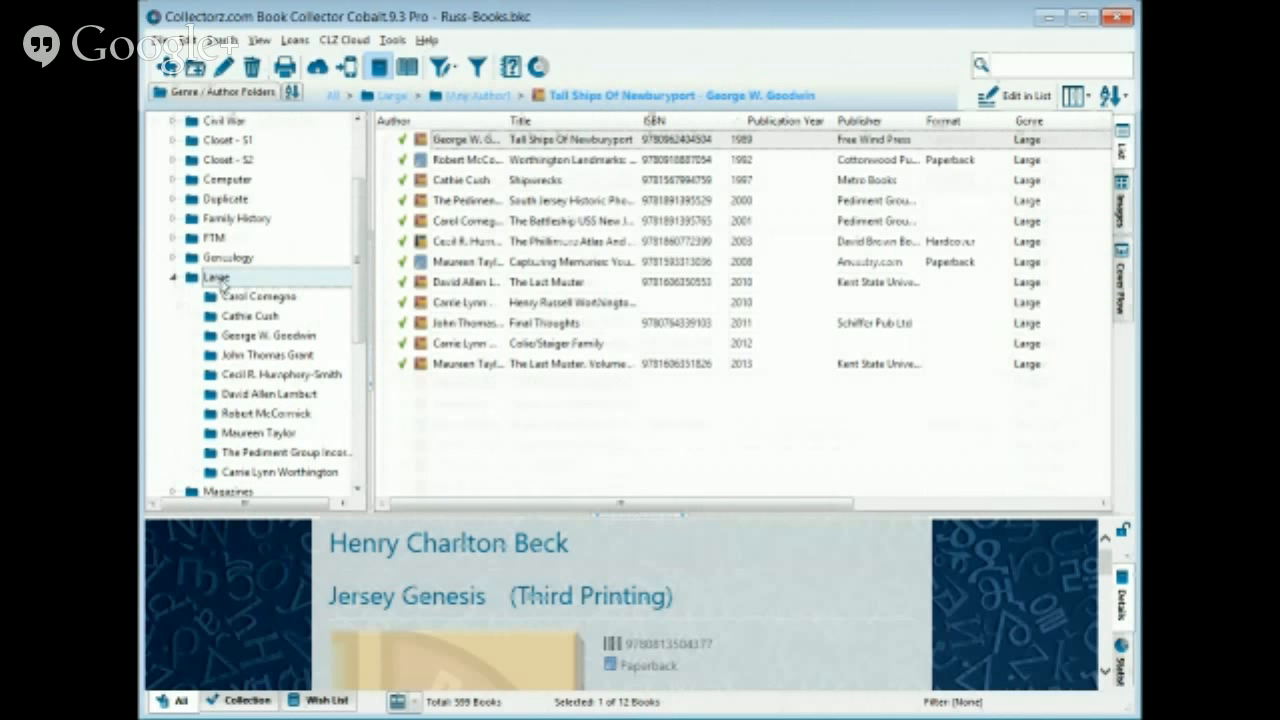
click(257, 476)
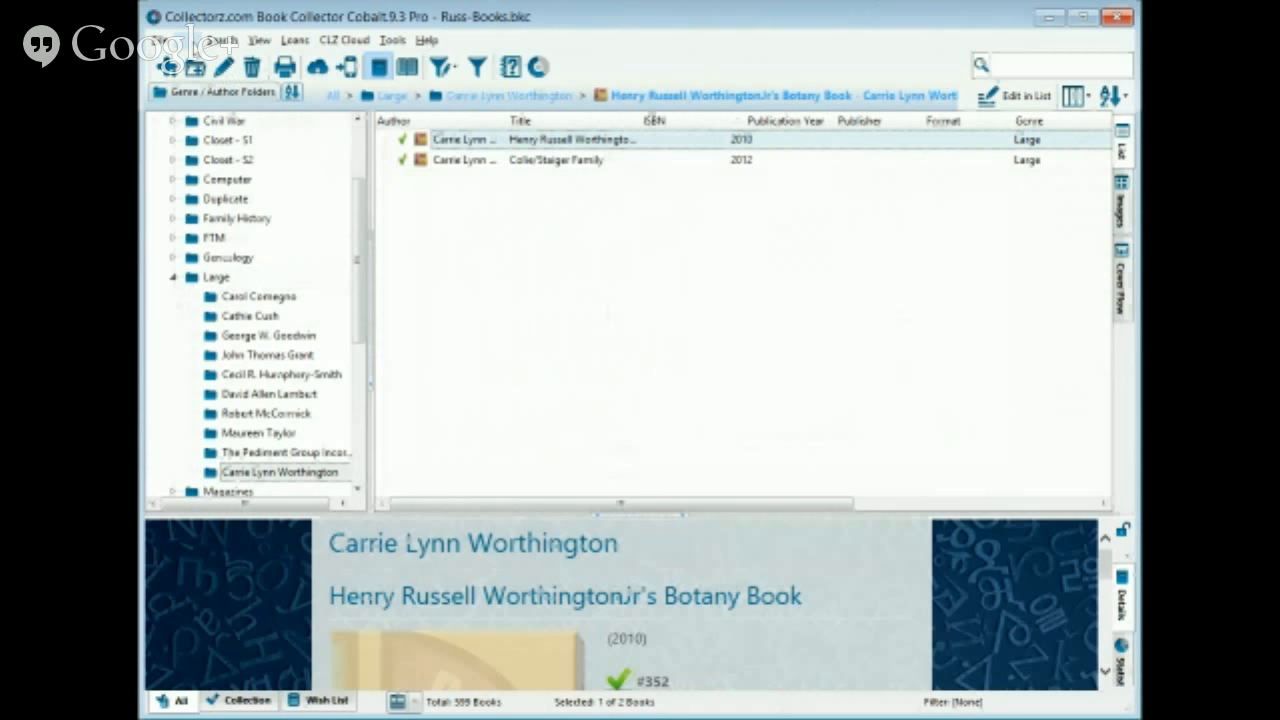
Step: Duplicate the 2010 Botany Book record and open the copy for editing
click(185, 40)
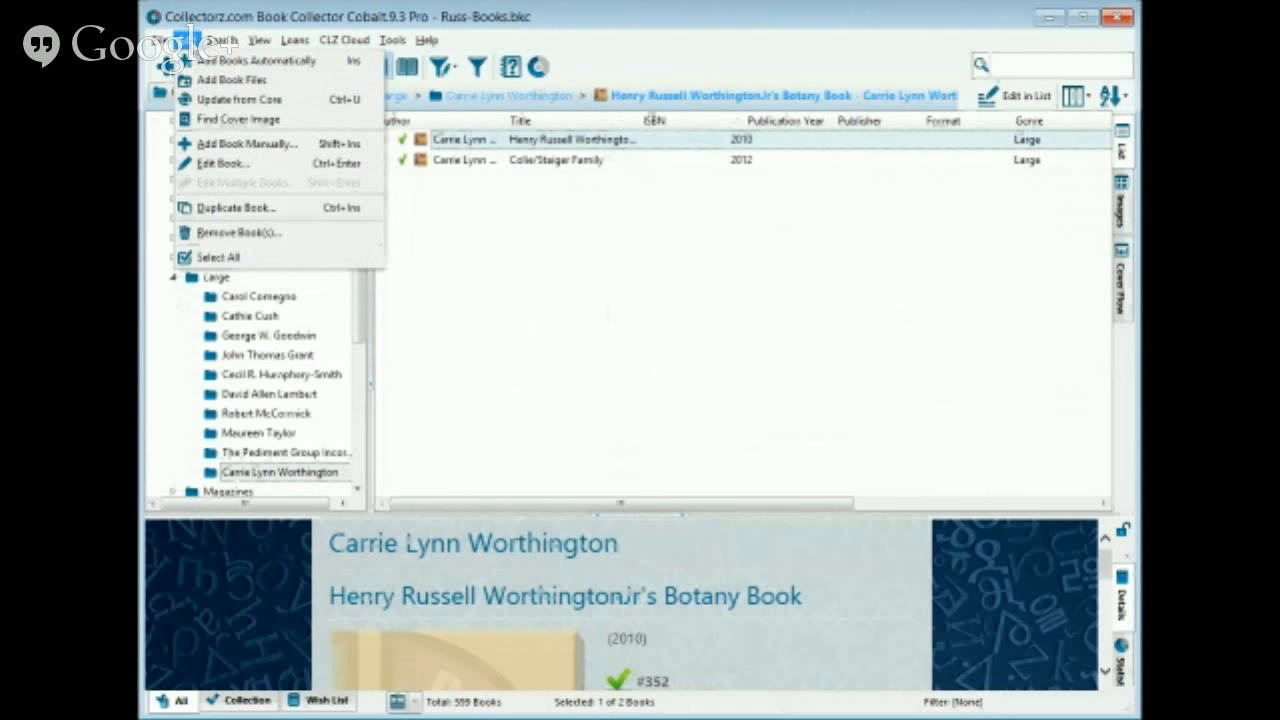
click(210, 210)
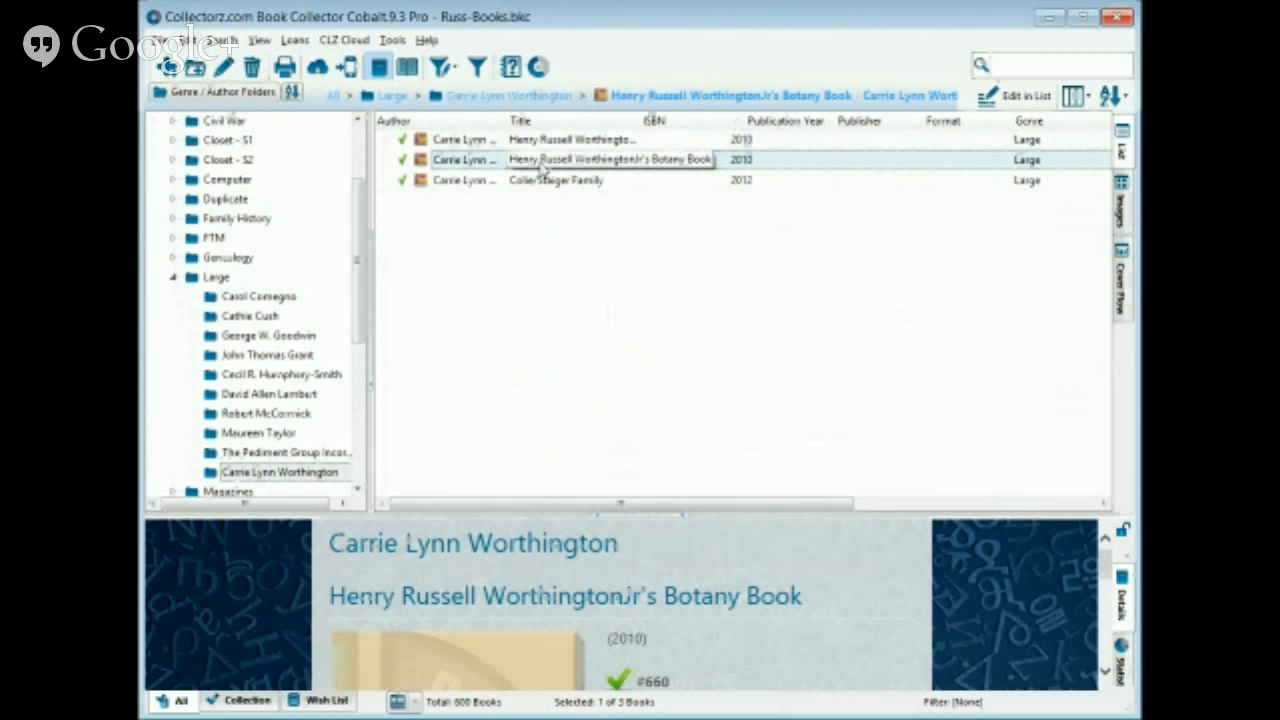
right_click(540, 168)
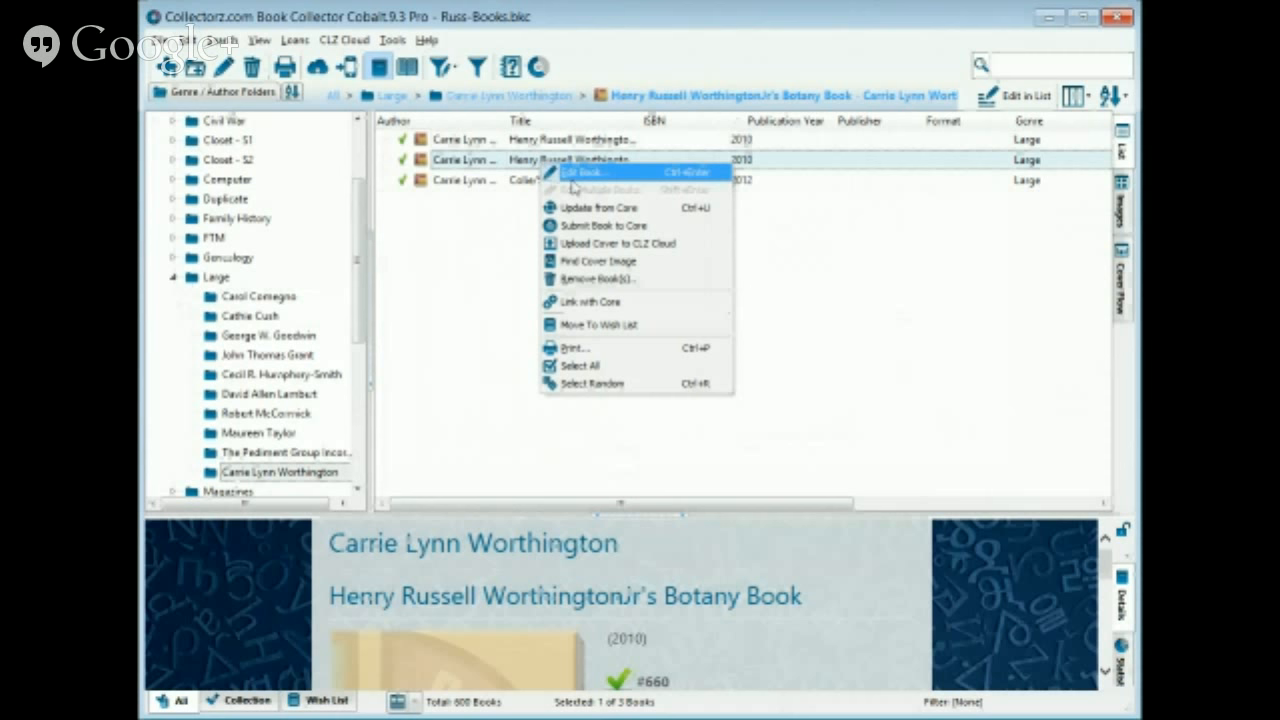
click(573, 180)
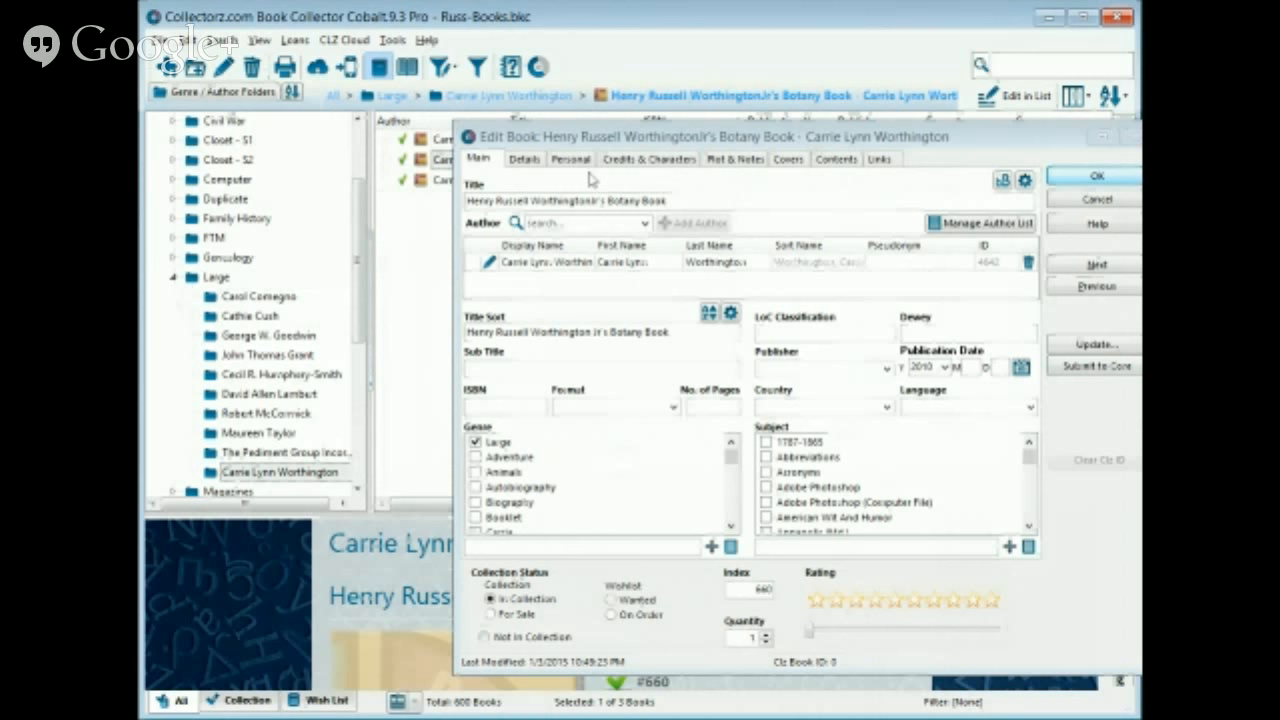
Step: Replace the copied book's title with "Longwood Gardens Spring 2014"
drag(668, 200, 459, 203)
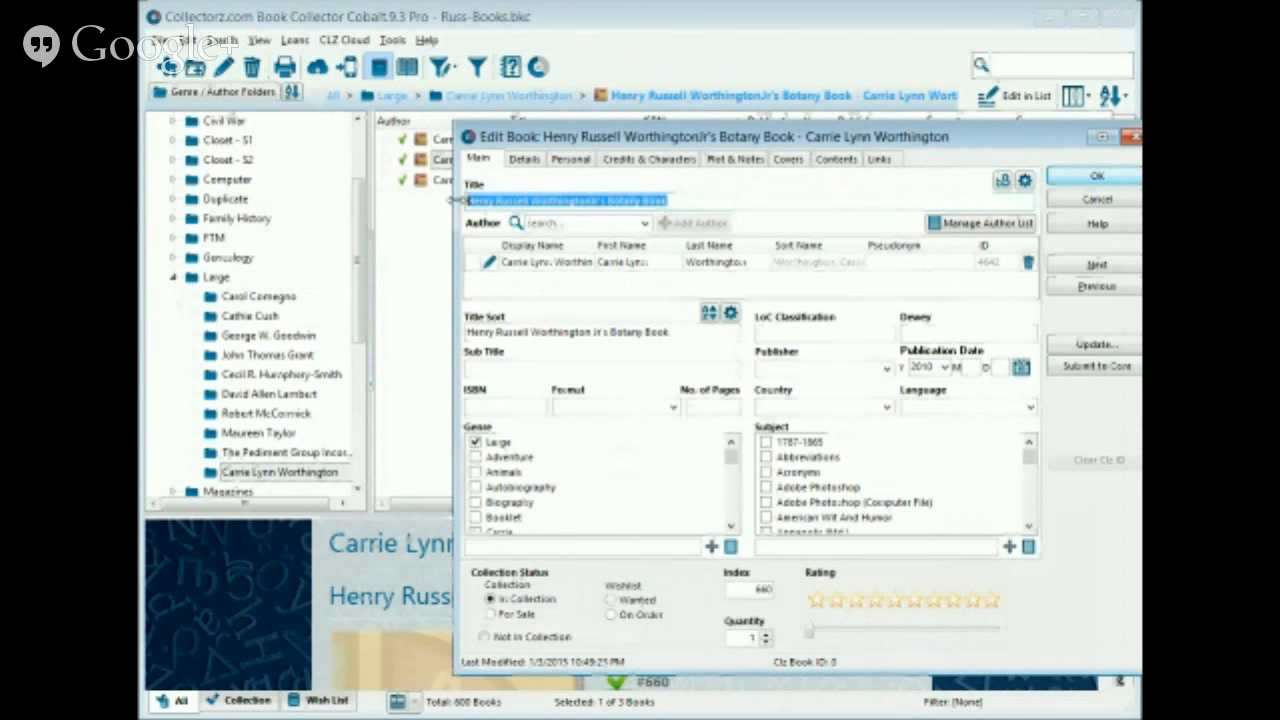
text(L)
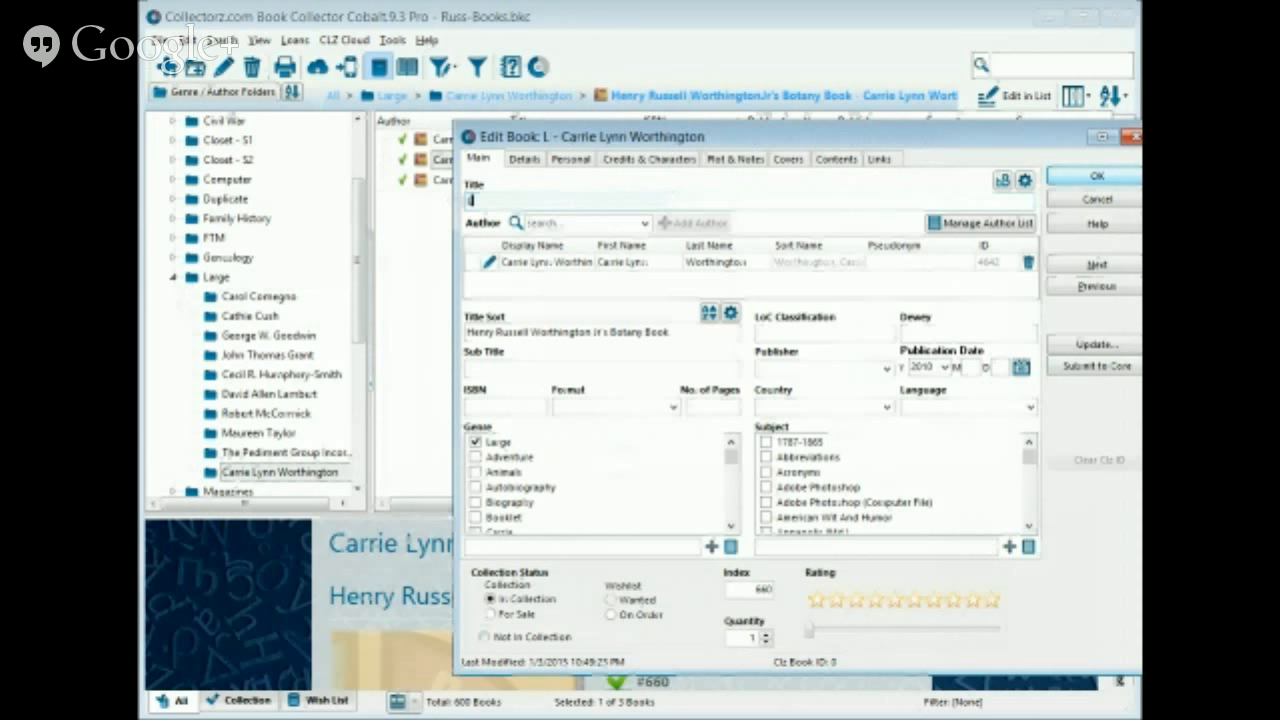
text(ongwo)
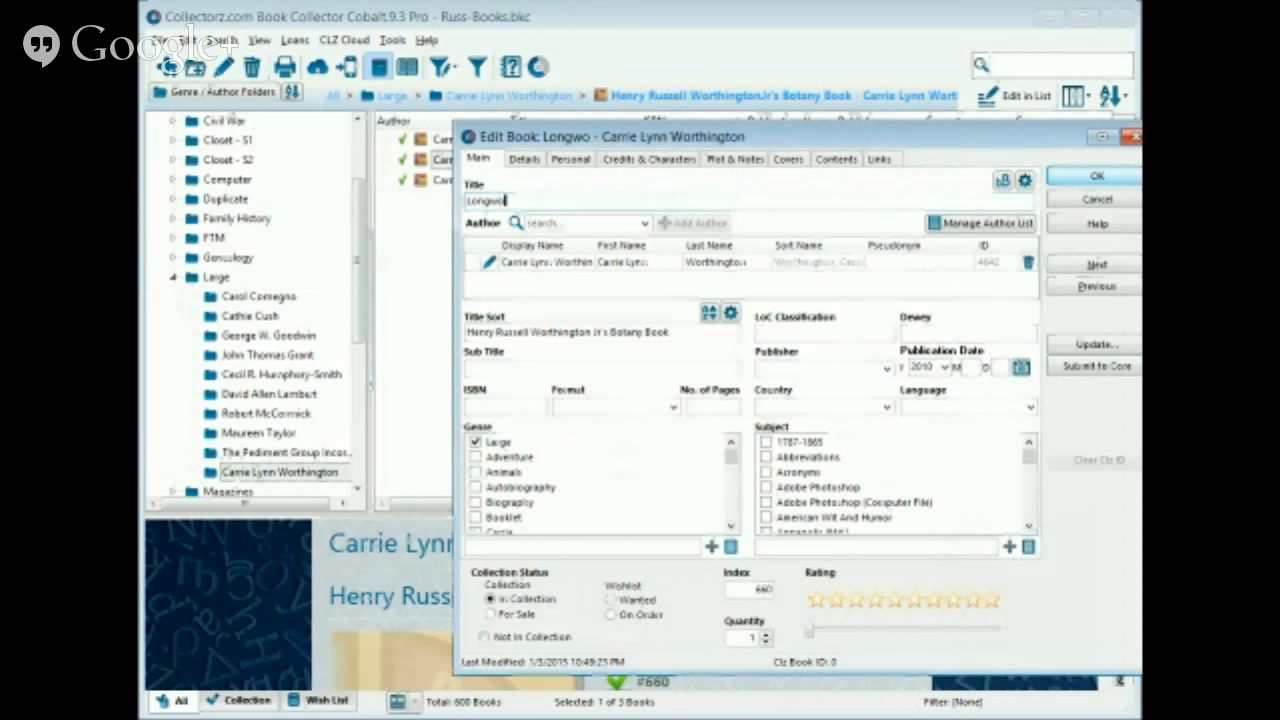
text(od Ga)
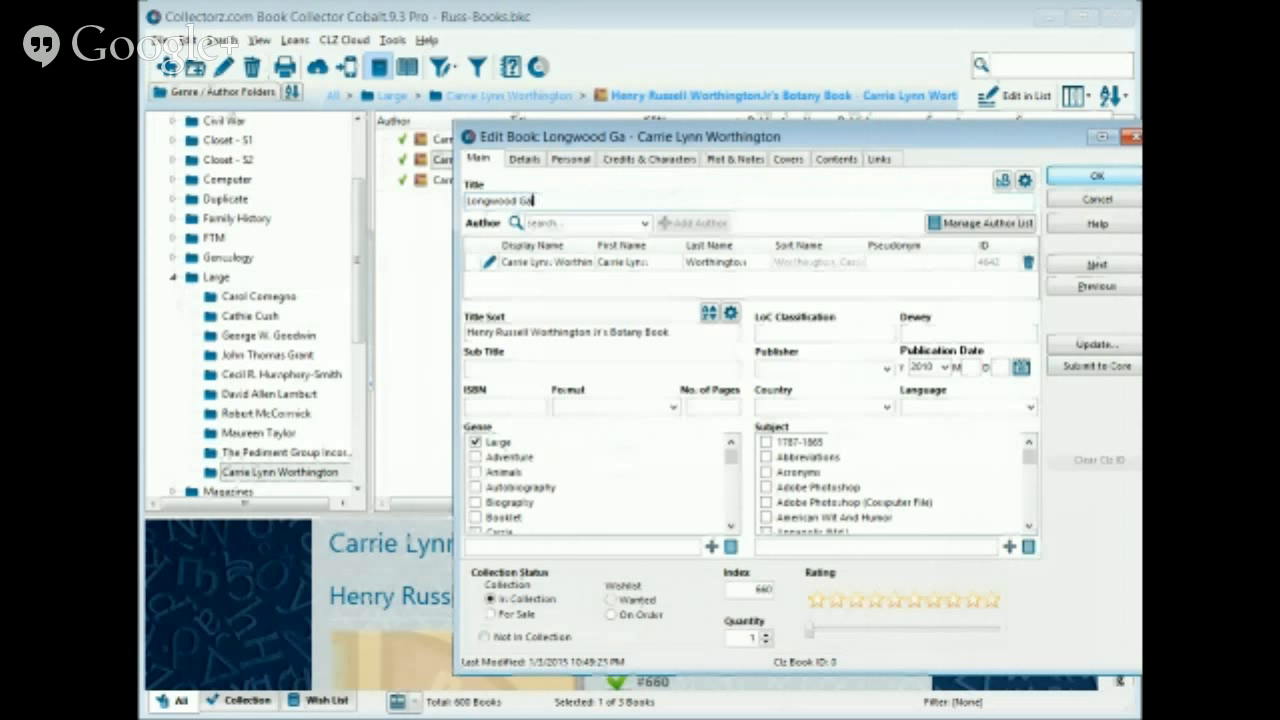
text(rdn)
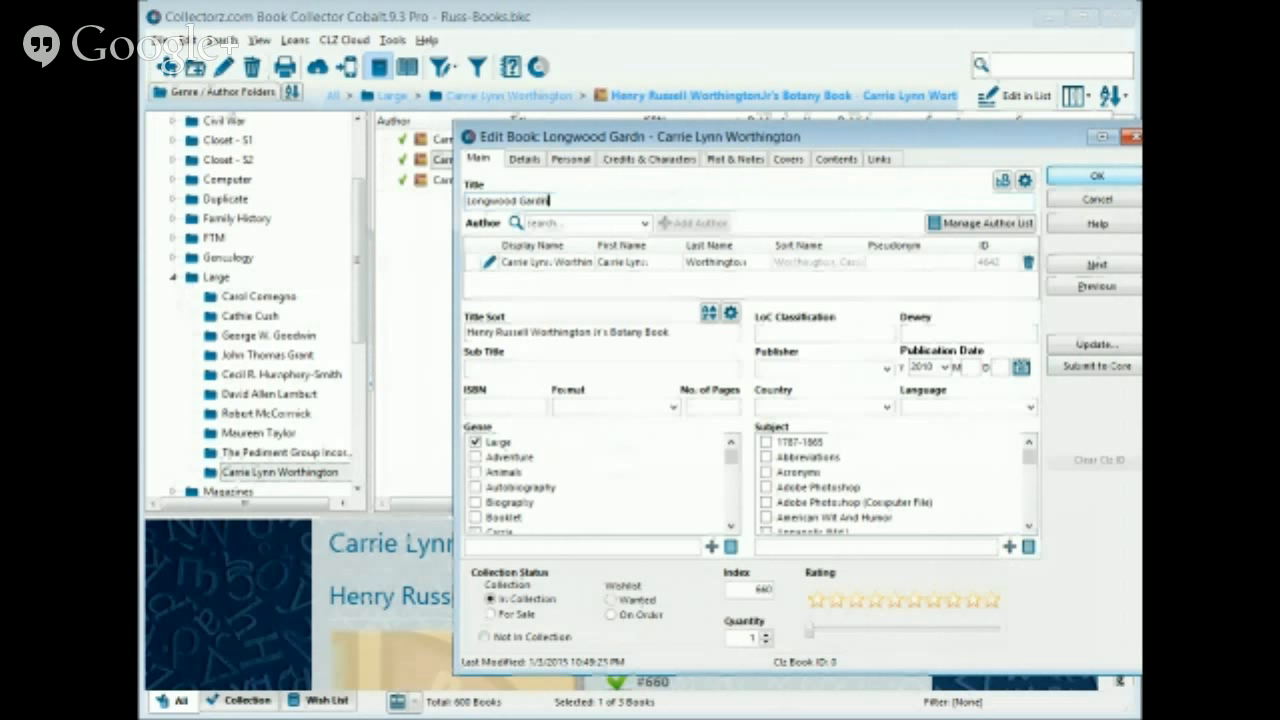
key(BackSpace)
text(ens )
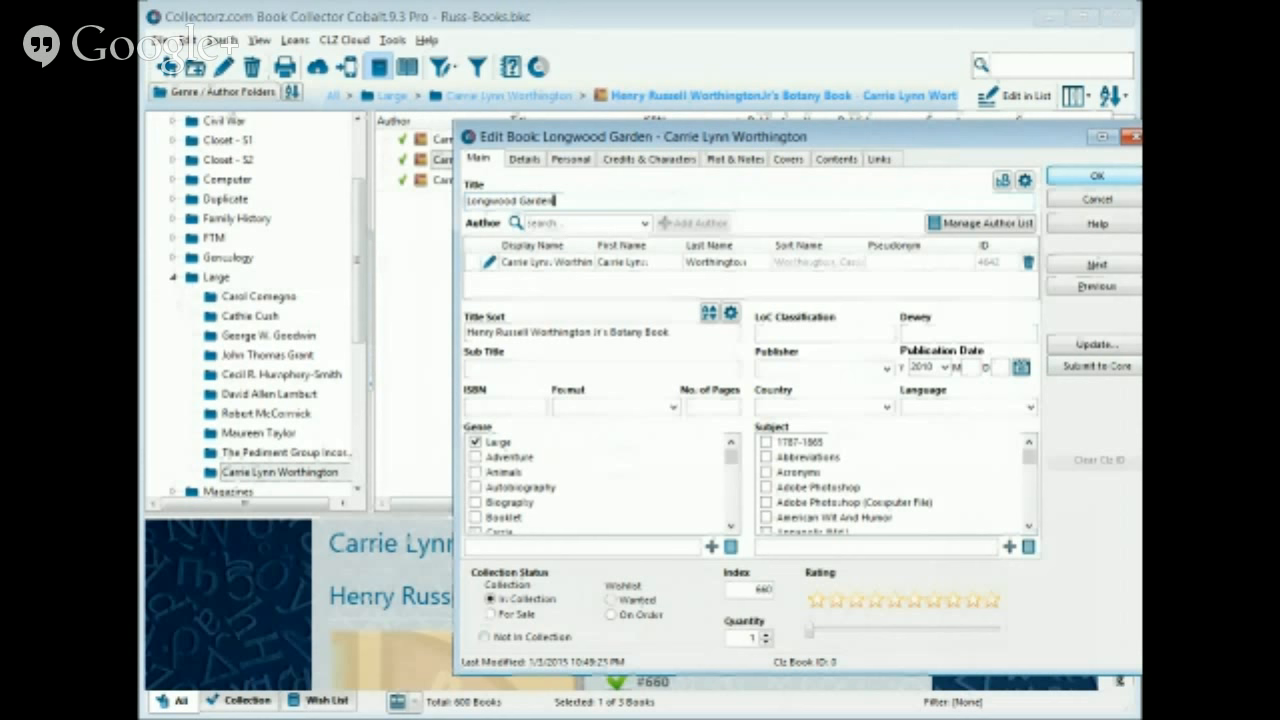
text(Sp)
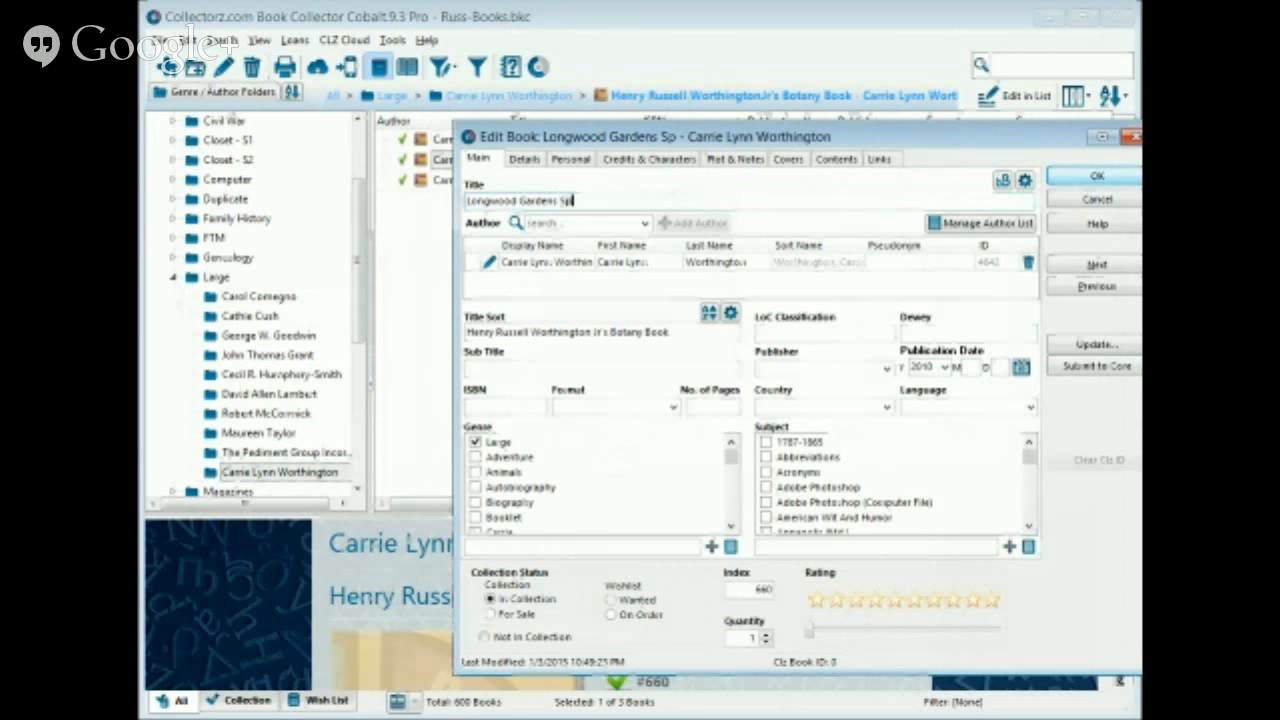
text(ring 2)
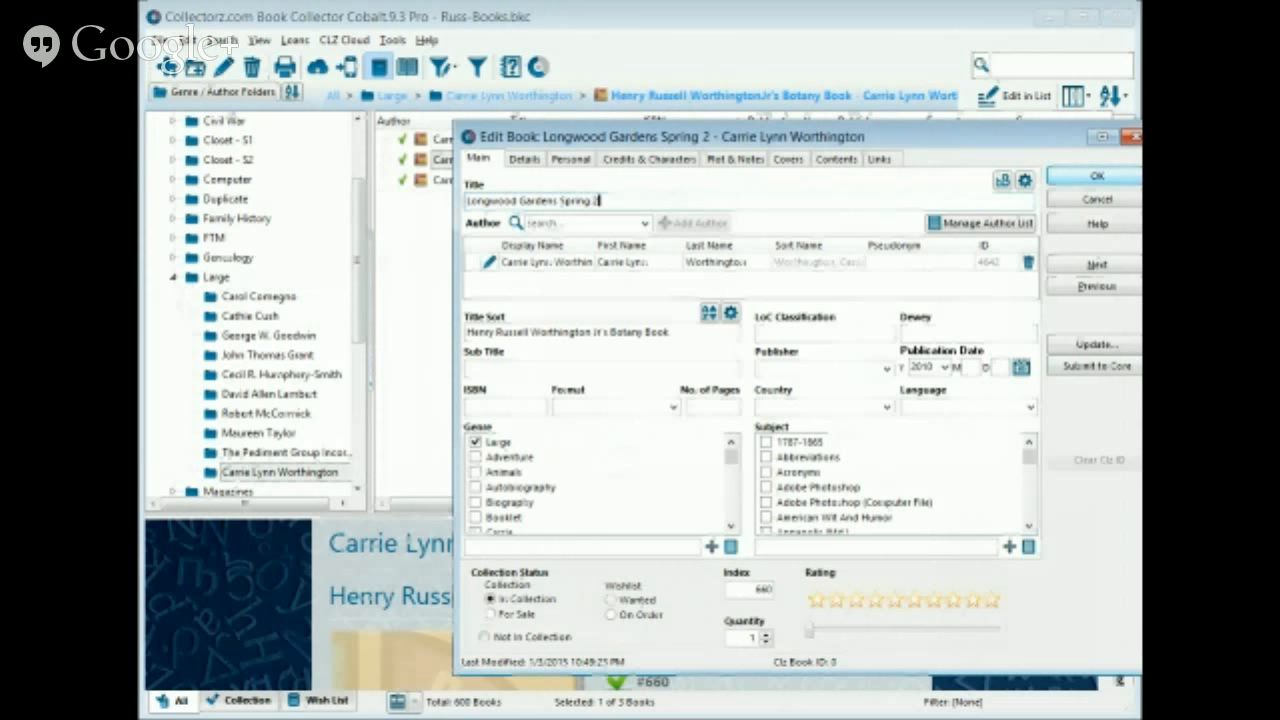
text(014)
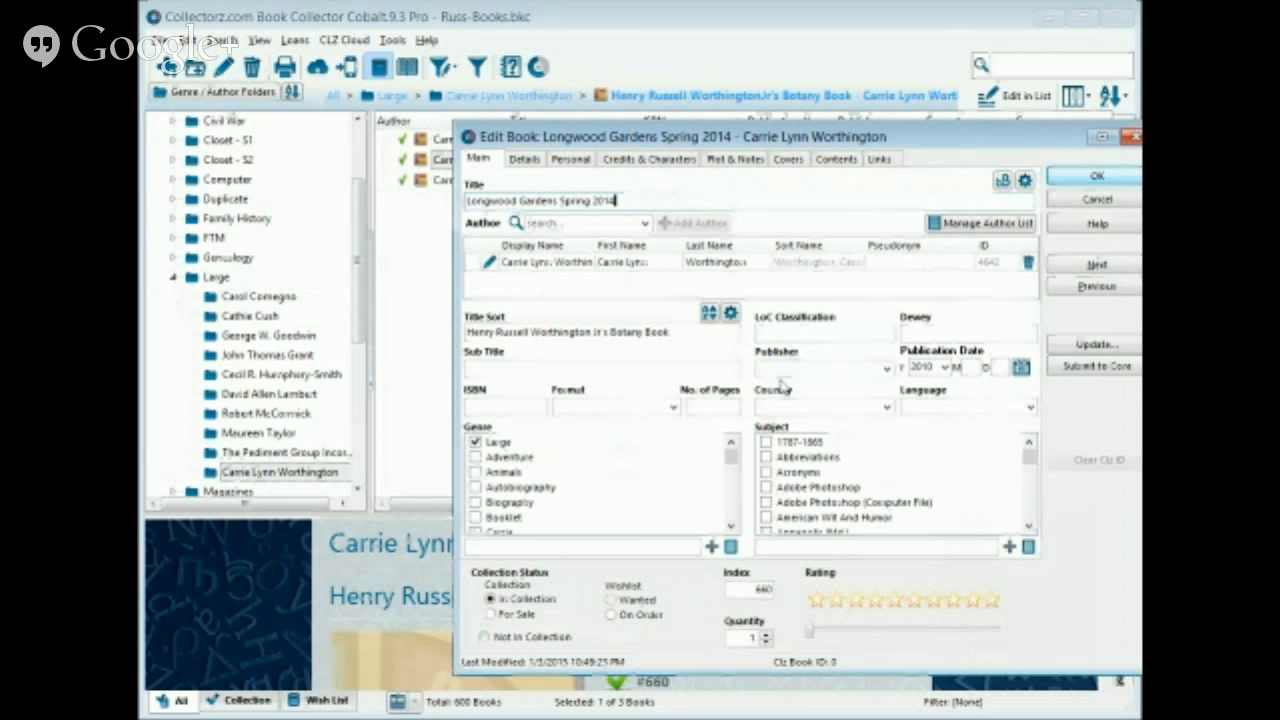
Step: Enter "After Hours Photography" as the book's subtitle
click(649, 371)
text(At the H)
key(BackSpace)
text(H)
key(BackSpace)
key(BackSpace)
key(BackSpace)
text(er Hours )
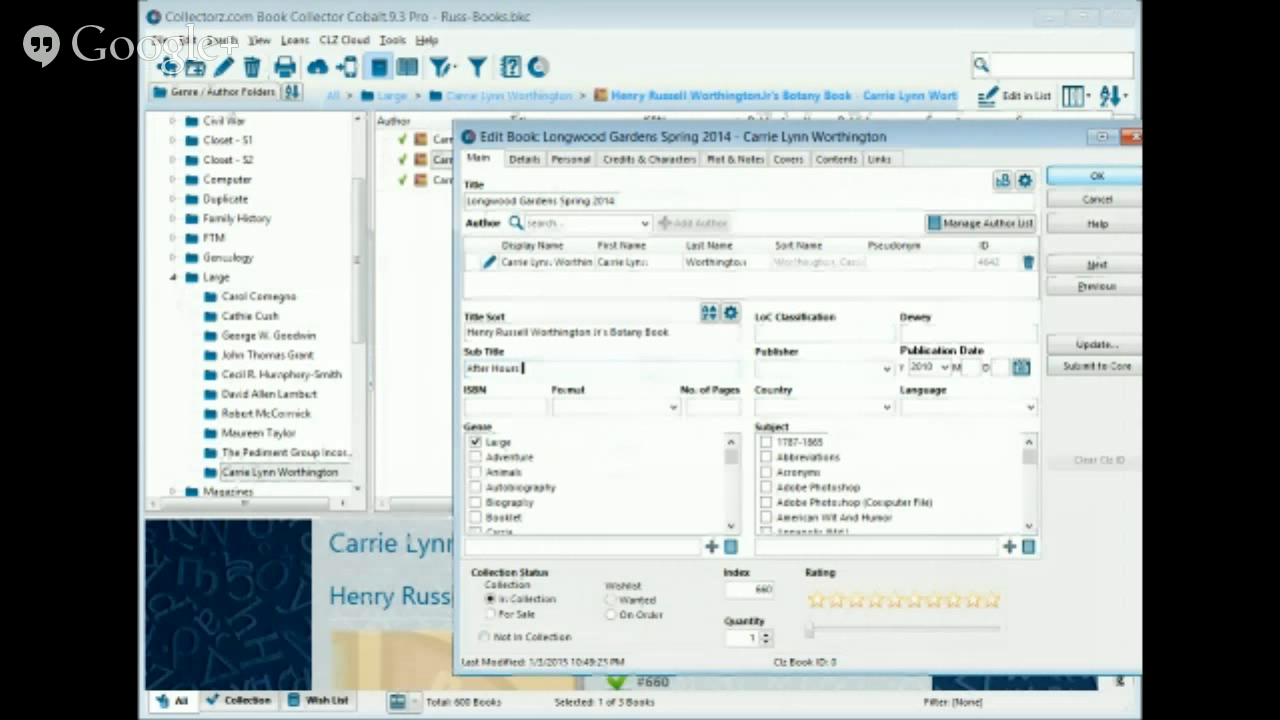
text(Photography)
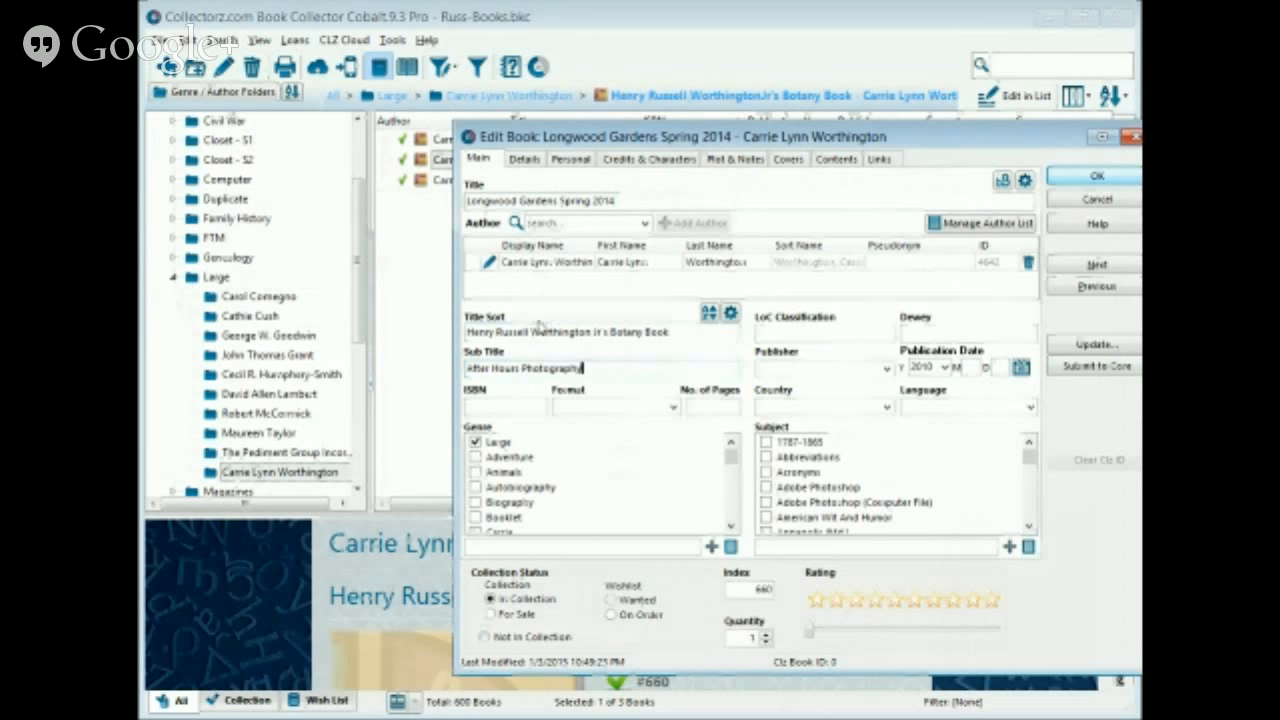
Step: Replace the title sort with a copy of the title "Longwood Gardens Spring 2014" and save the book record
drag(618, 200, 456, 198)
key(ctrl+c)
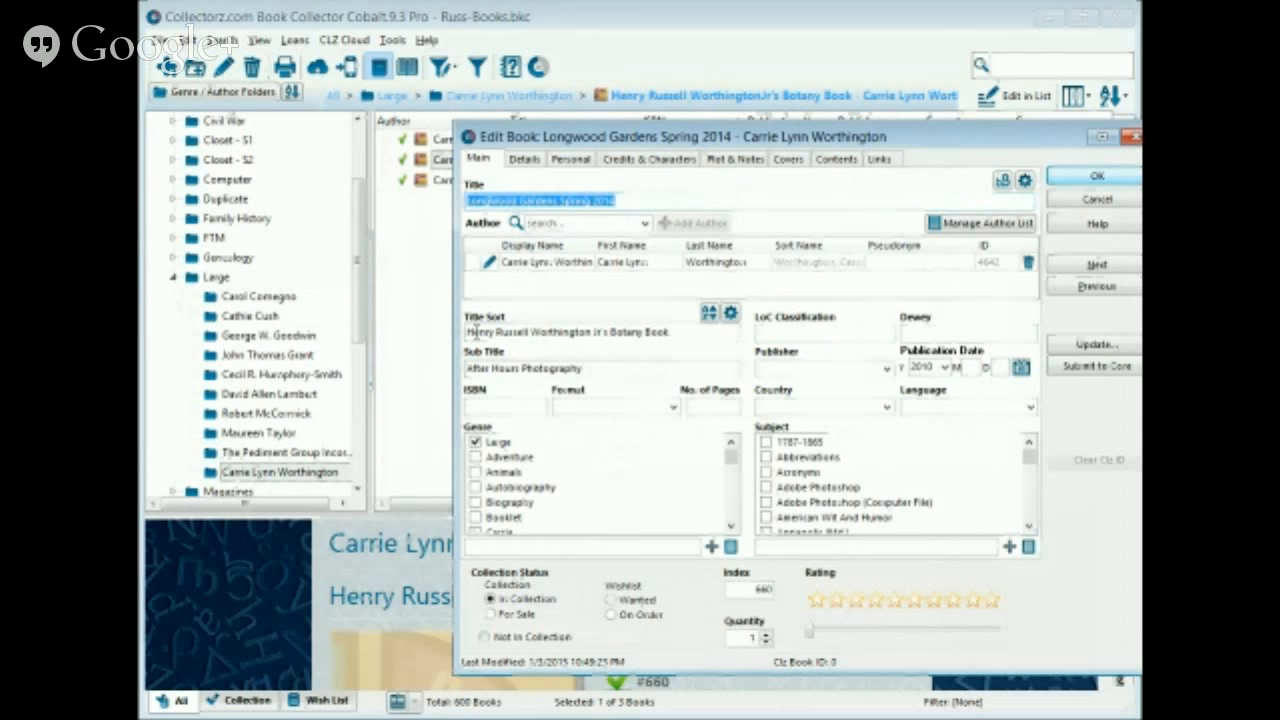
drag(672, 331, 488, 338)
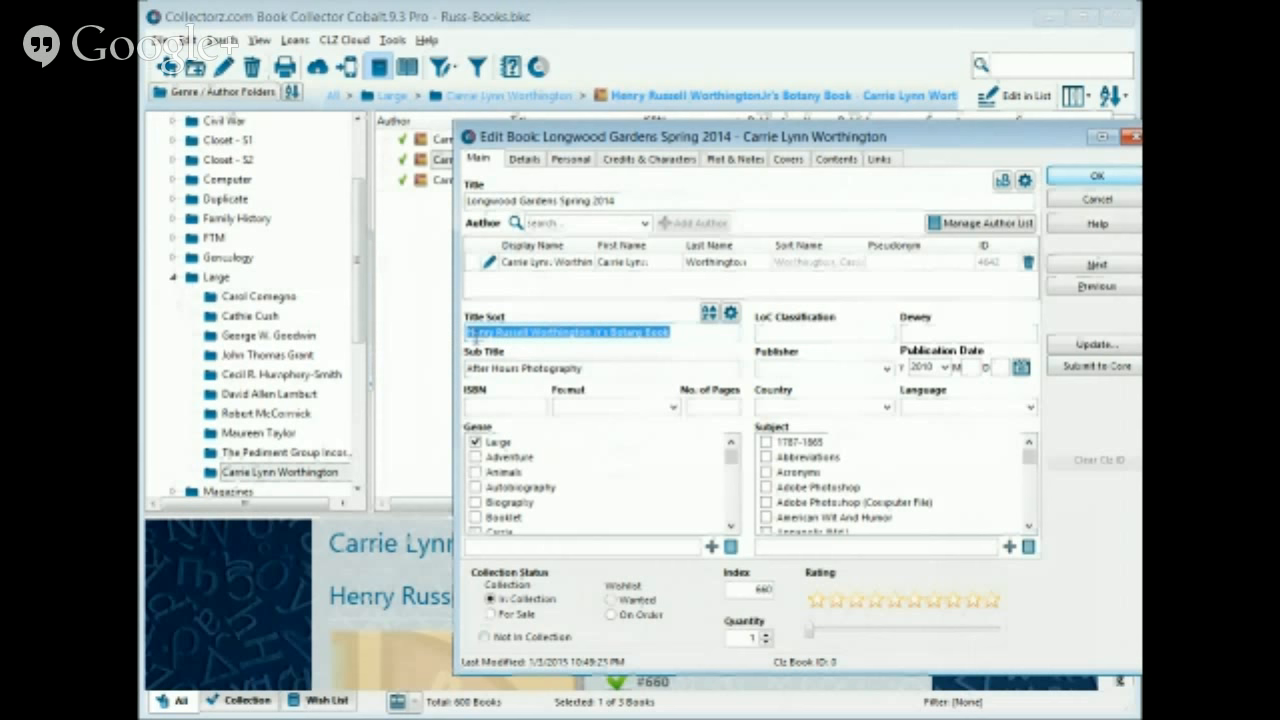
key(ctrl+v)
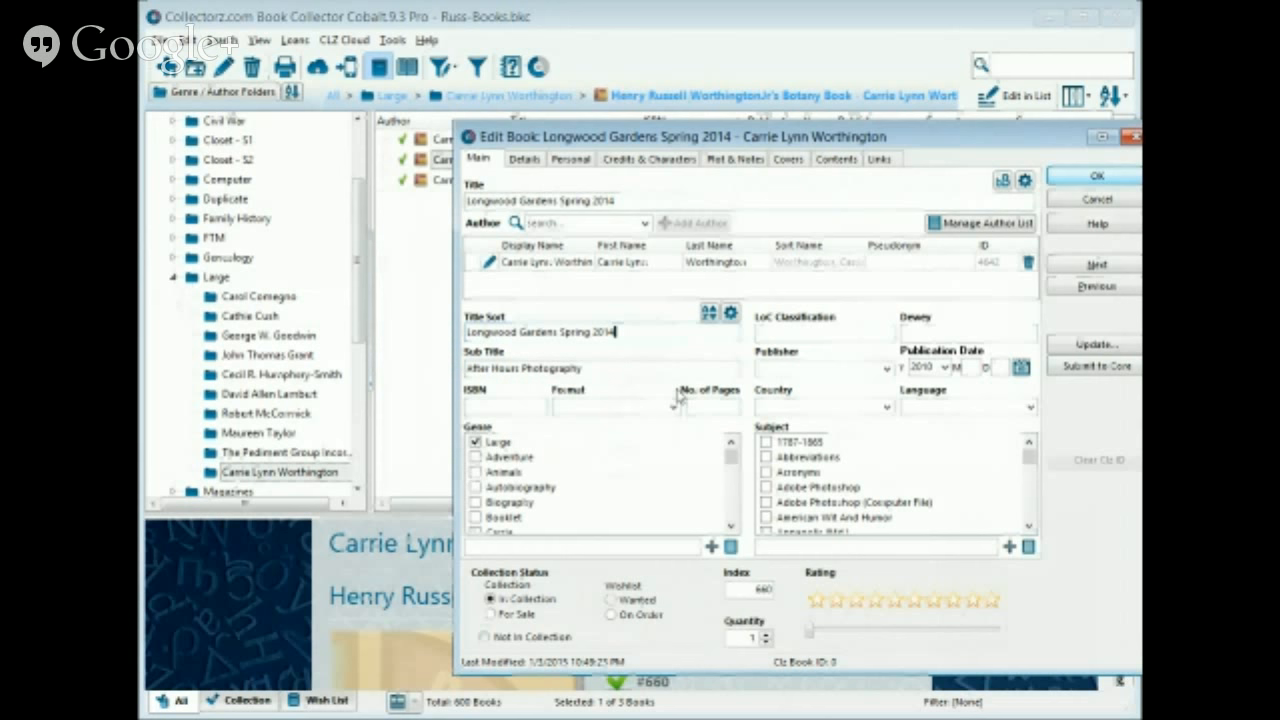
click(1097, 178)
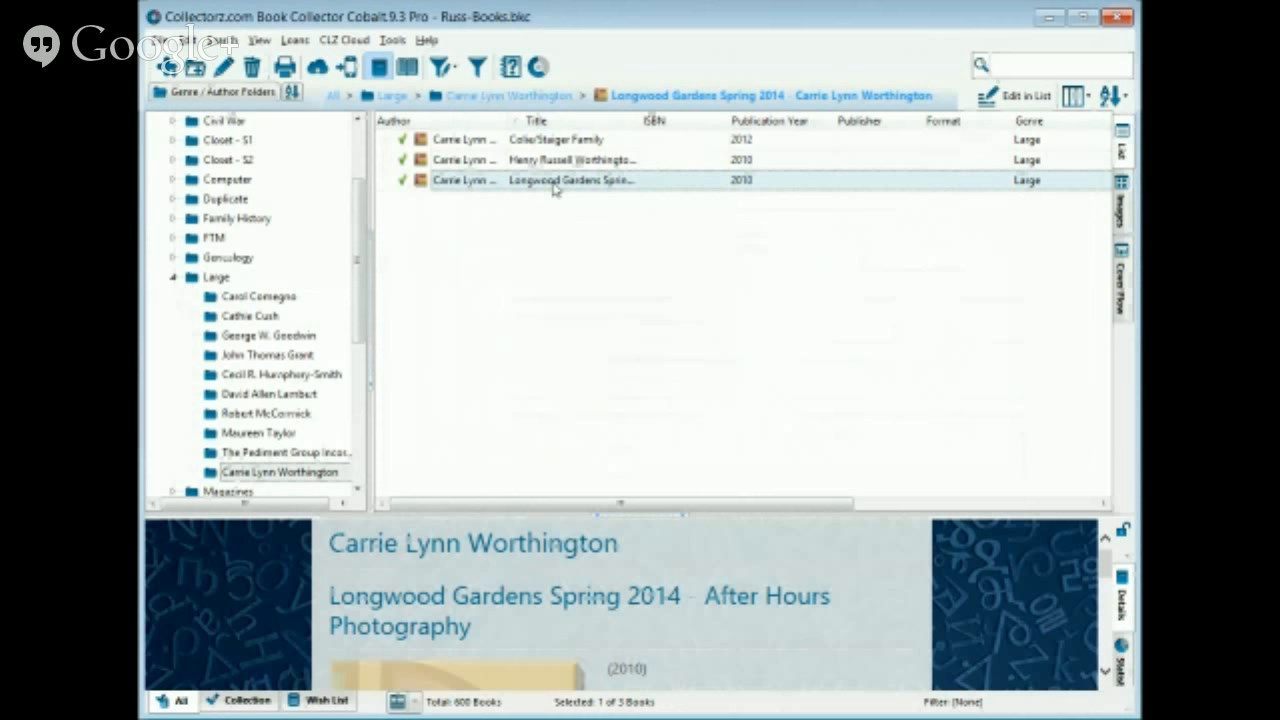
Step: Duplicate the "Longwood Gardens Spring 2014" record and open the new copy for editing
right_click(603, 185)
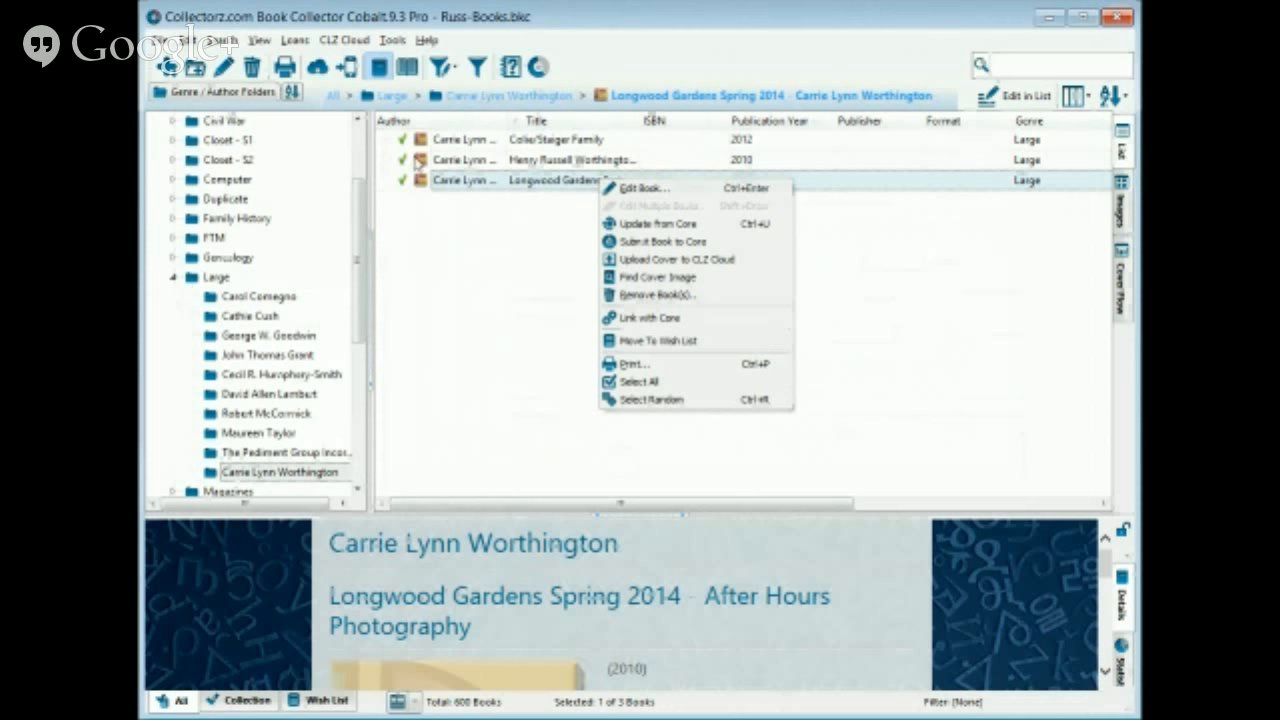
click(192, 40)
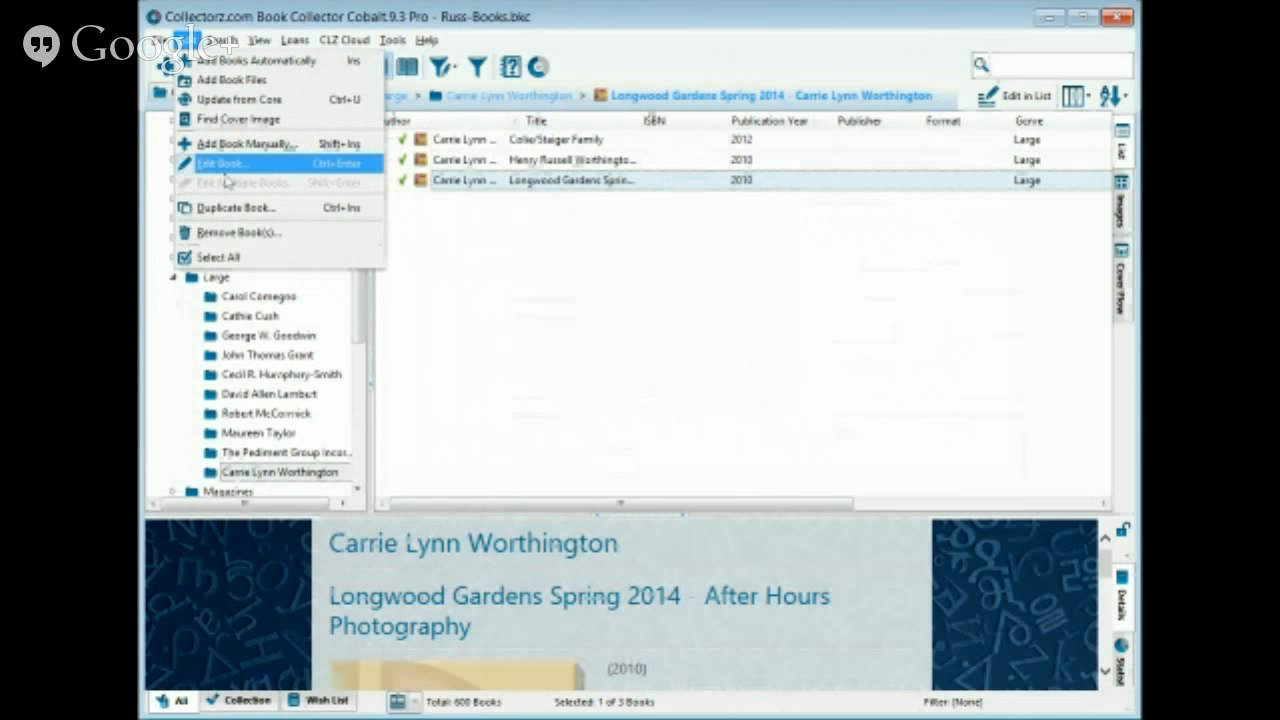
click(240, 207)
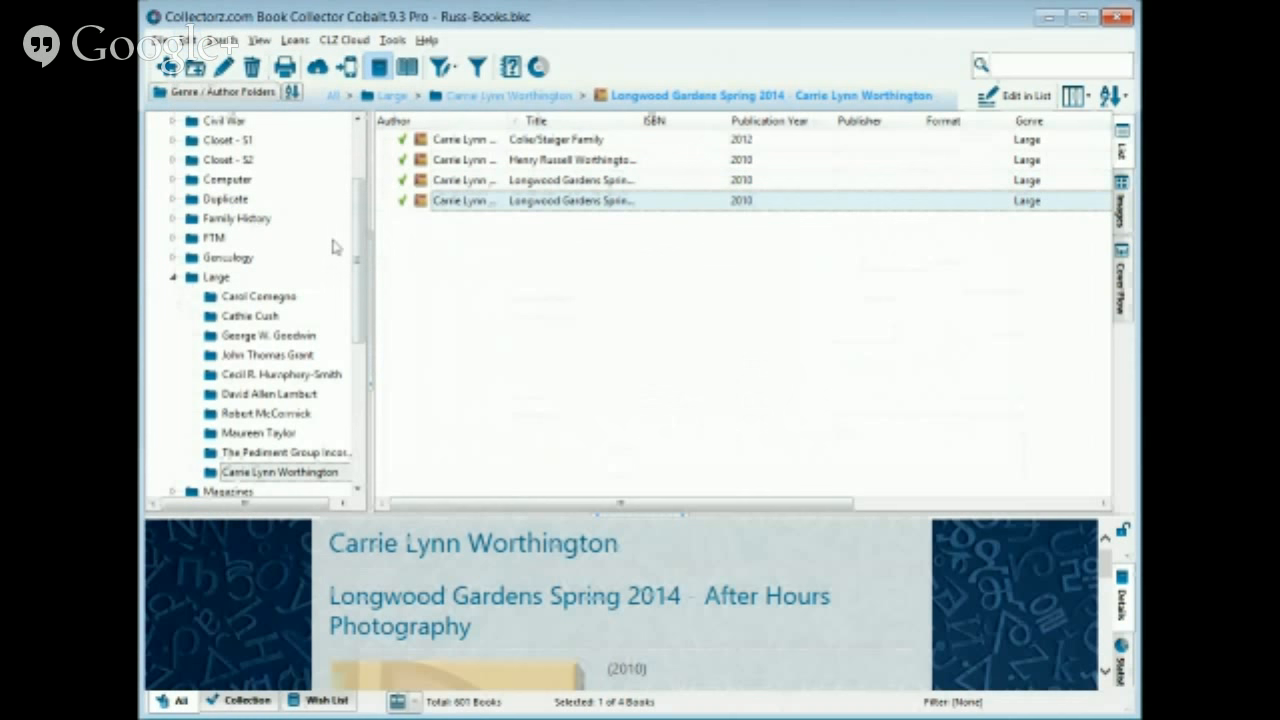
right_click(577, 203)
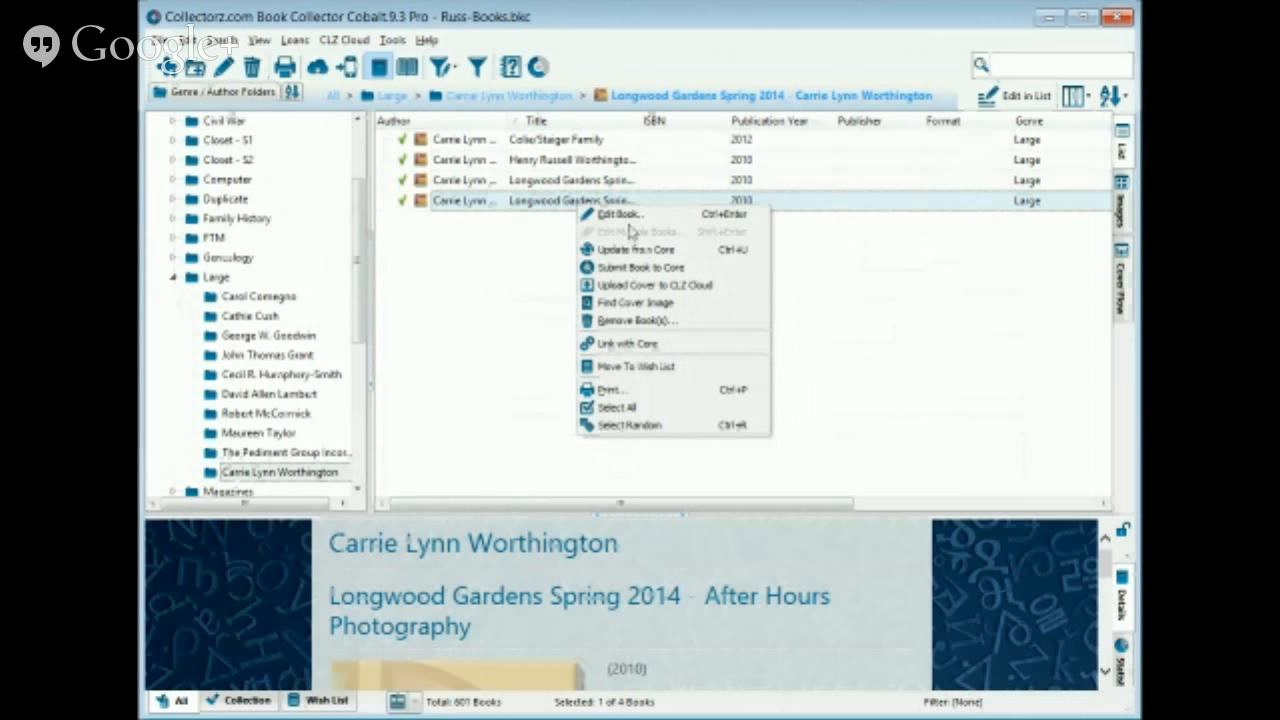
click(629, 218)
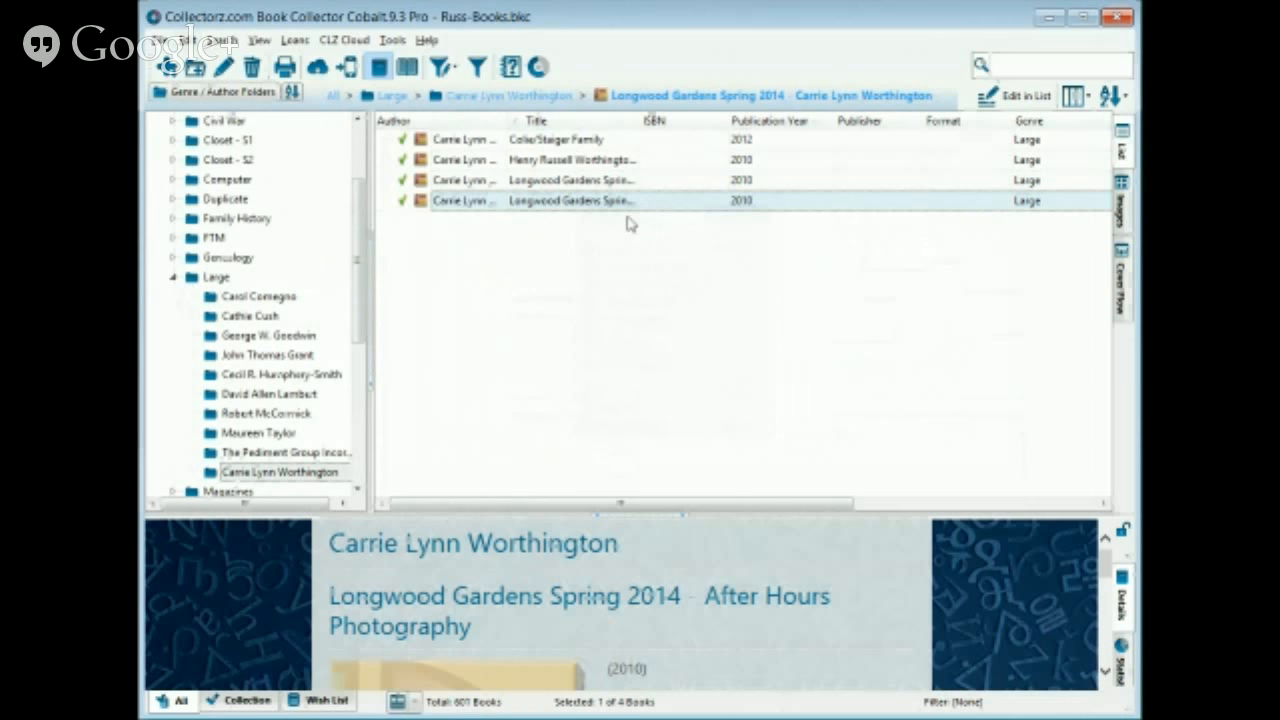
double_click(553, 207)
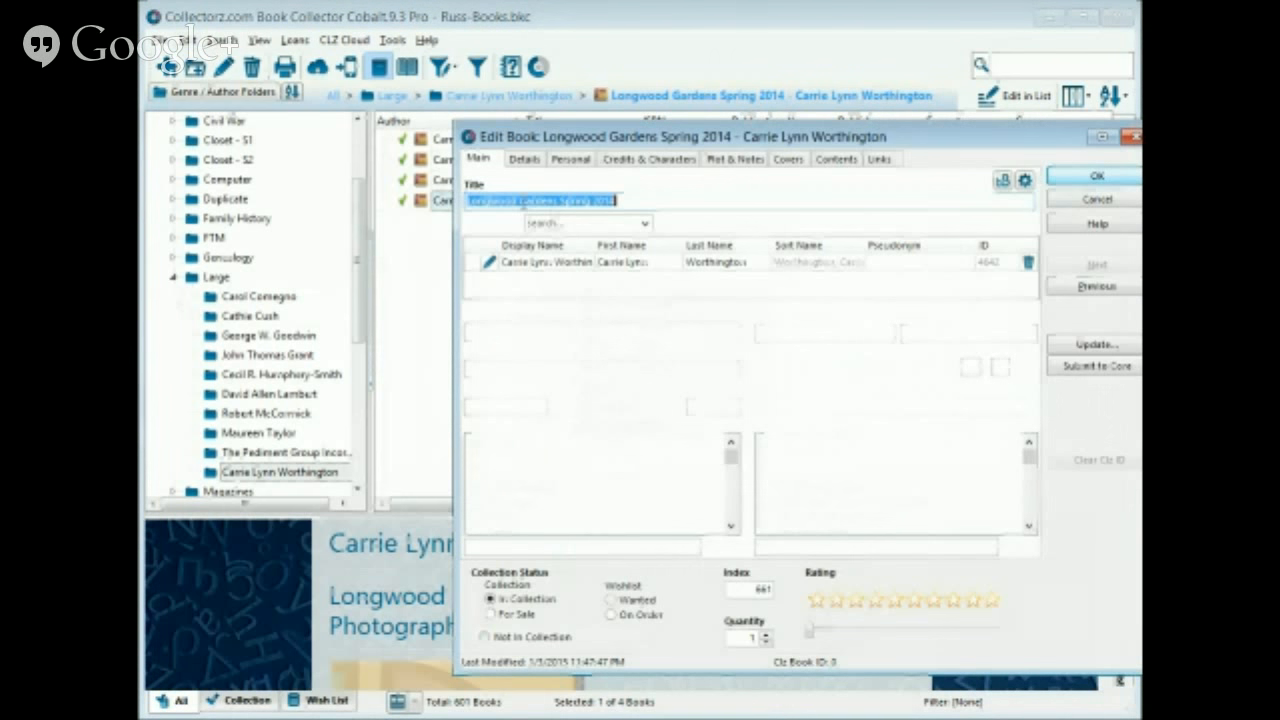
Step: Change the new copy's title to "Christmas at Longwood Gardens"
click(470, 201)
text(Christm)
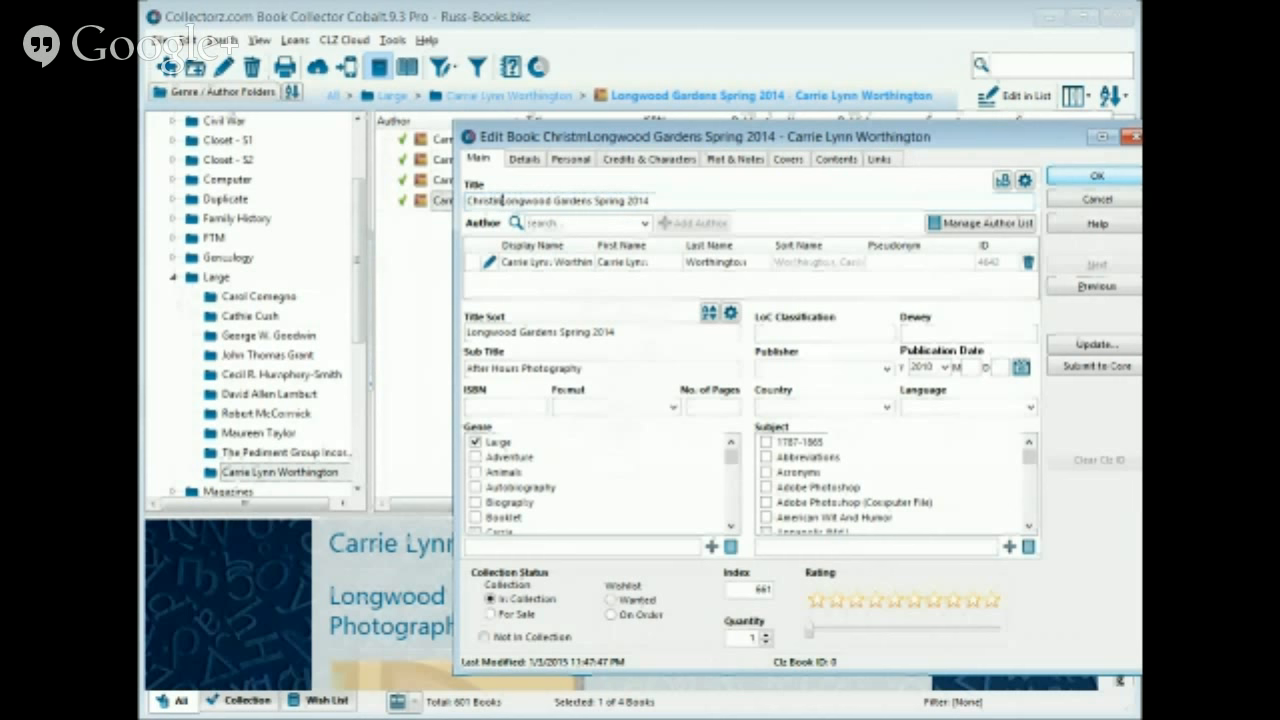
text(as at)
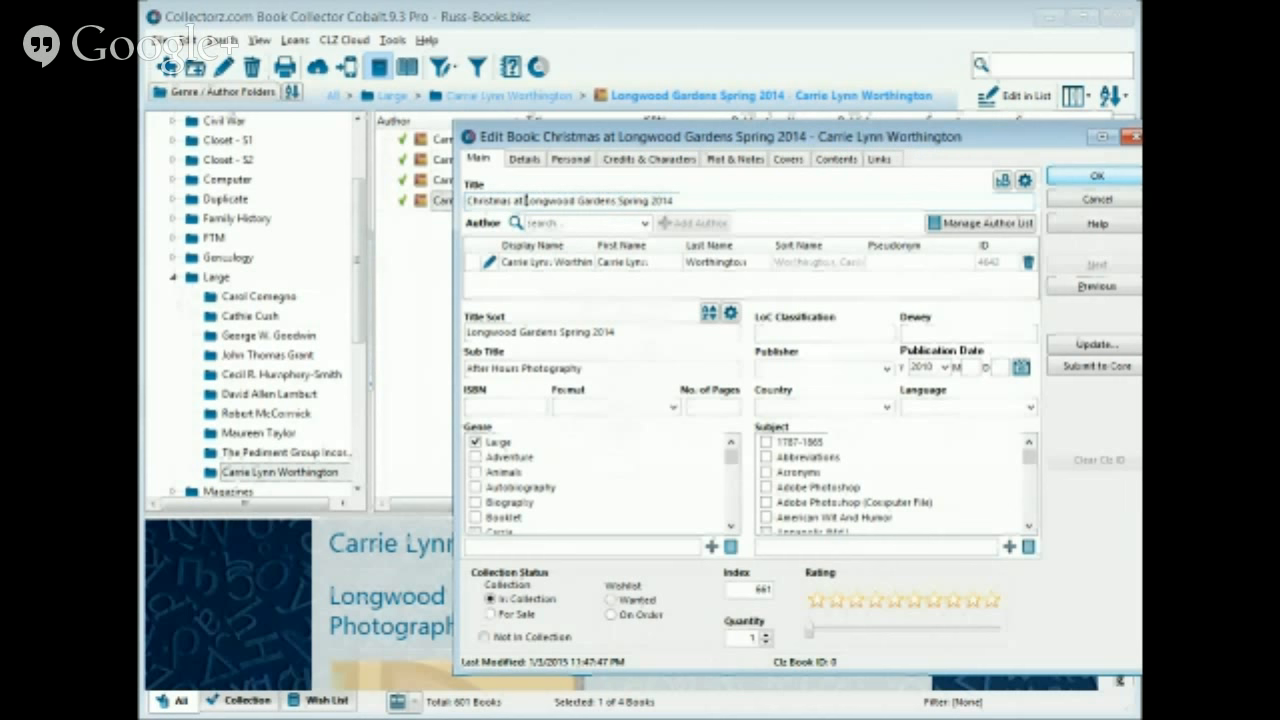
key(End)
key(BackSpace)
key(BackSpace)
key(BackSpace)
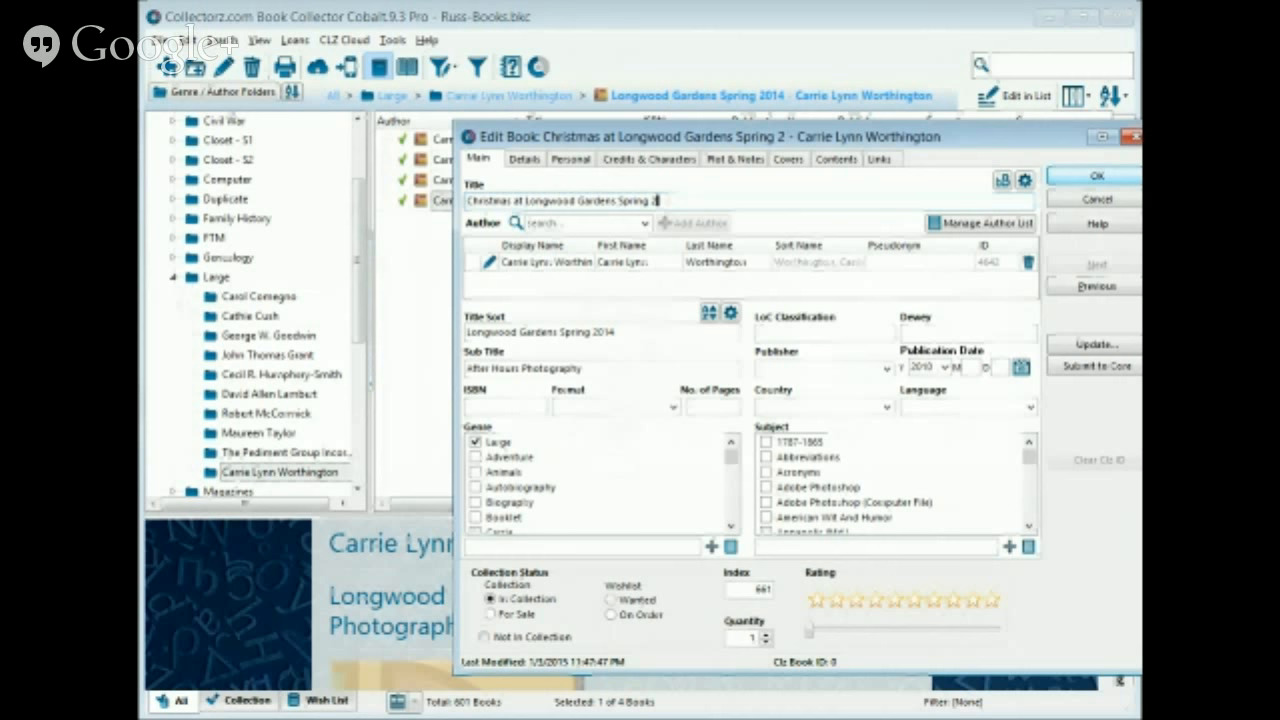
key(BackSpace)
key(BackSpace)
key(BackSpace)
key(BackSpace)
key(BackSpace)
key(BackSpace)
key(BackSpace)
key(BackSpace)
key(BackSpace)
key(BackSpace)
key(BackSpace)
key(BackSpace)
key(BackSpace)
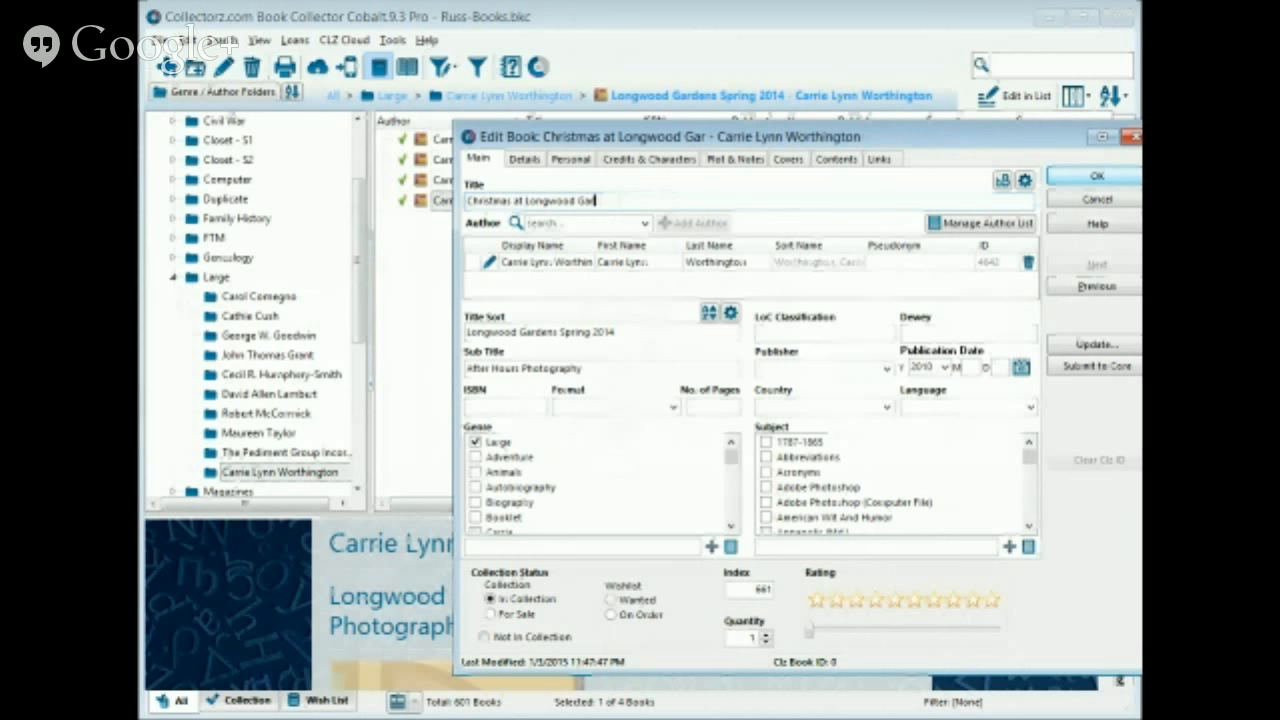
text(dens)
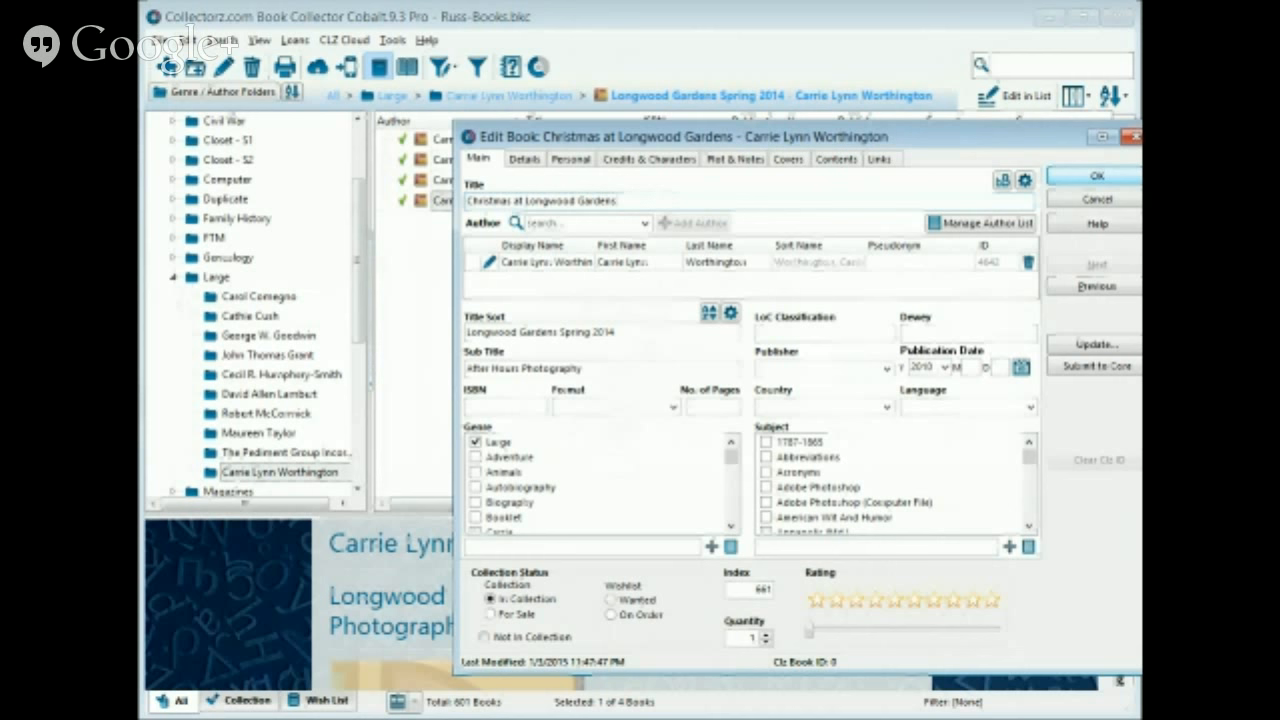
Step: Replace the new copy's title sort with a copy of its title, "Christmas at Longwood Gardens"
drag(467, 201, 622, 201)
key(ctrl+c)
drag(620, 332, 428, 337)
key(ctrl+v)
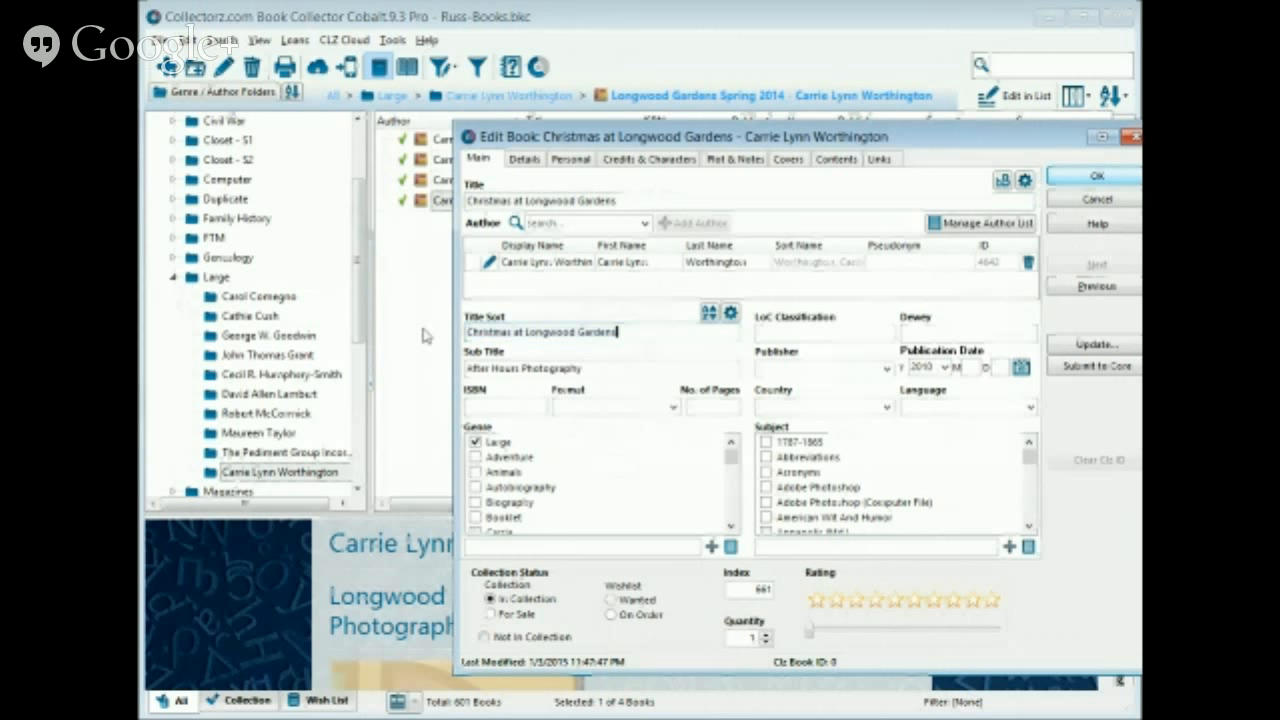
Step: Set the publication date to year 2014, month 12, day 25 and save the "Christmas at Longwood Gardens" record
click(946, 369)
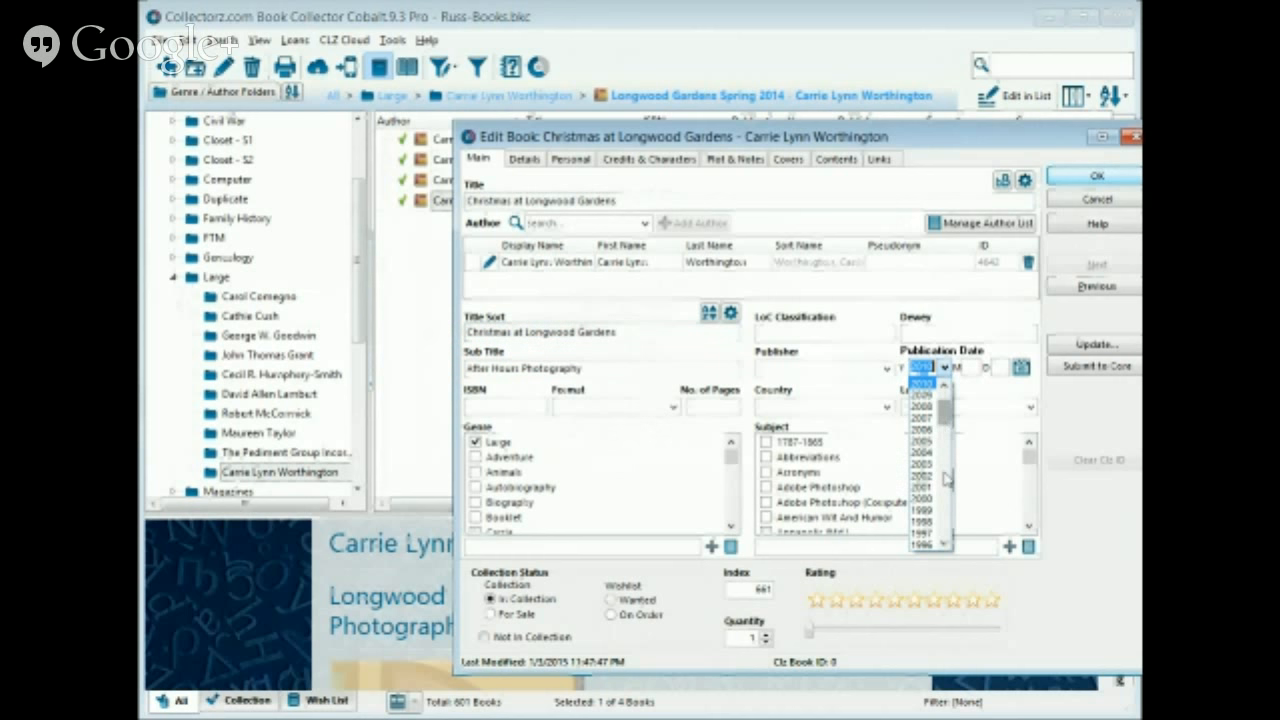
click(945, 386)
click(945, 386)
click(946, 388)
click(946, 388)
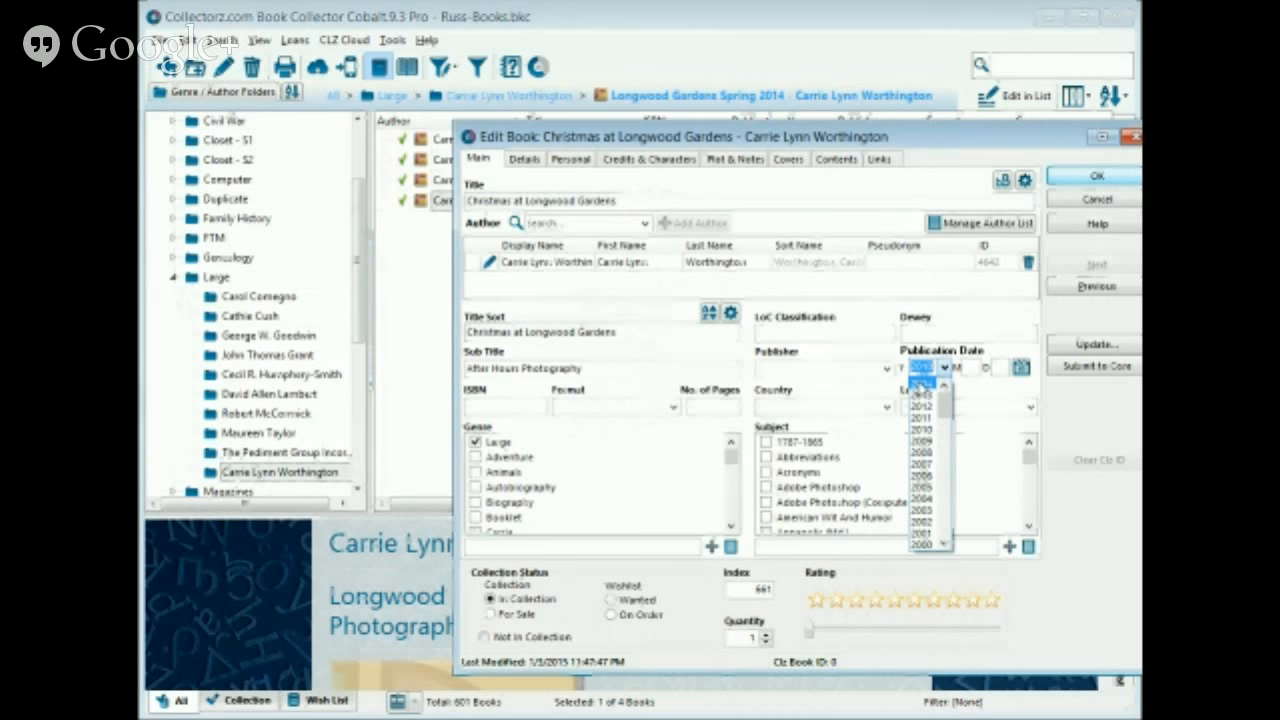
click(921, 384)
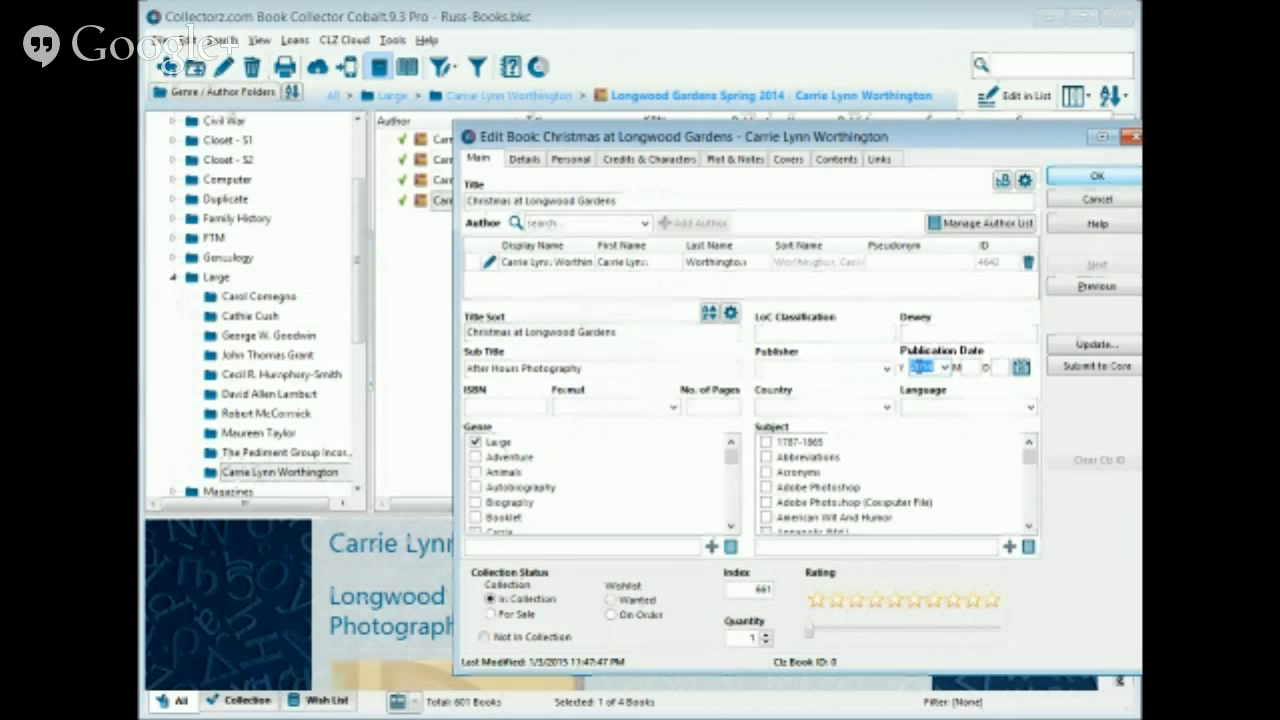
click(977, 367)
text(12 )
text(25)
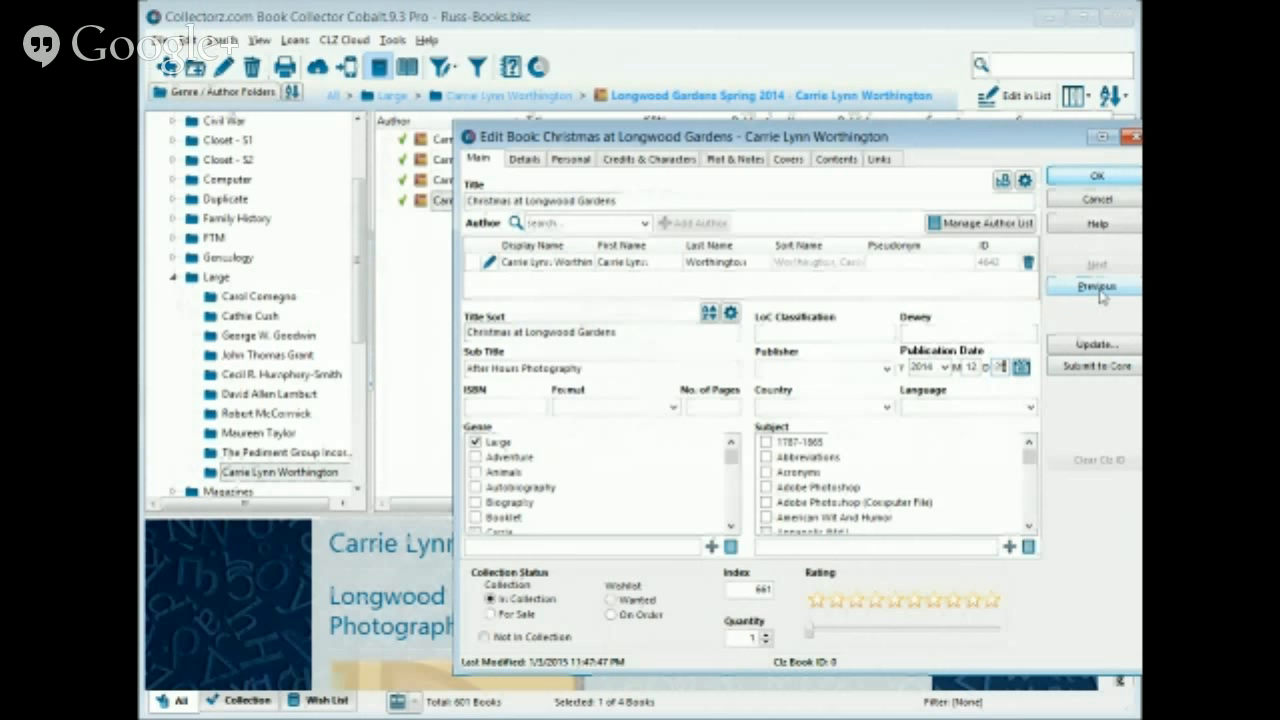
click(1110, 178)
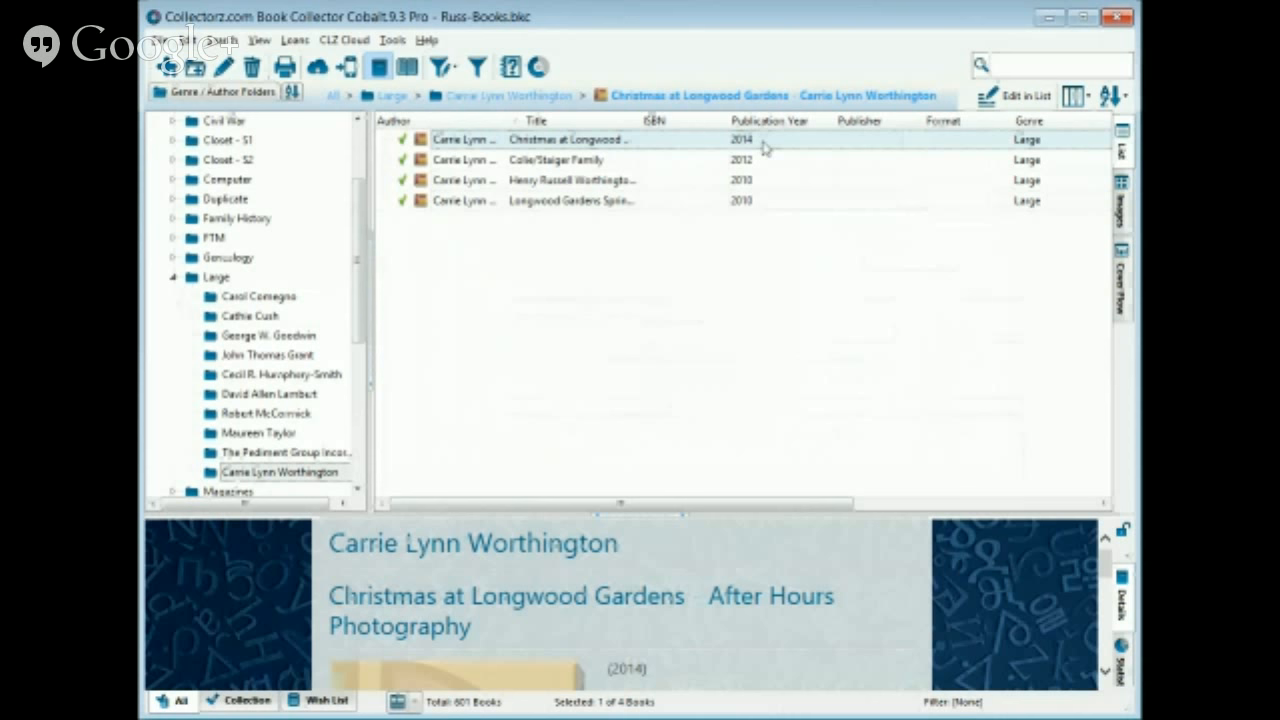
Step: Set the publication date of "Longwood Gardens Spring 2014" to year 2014, month 12, day 25 and save the record
click(596, 210)
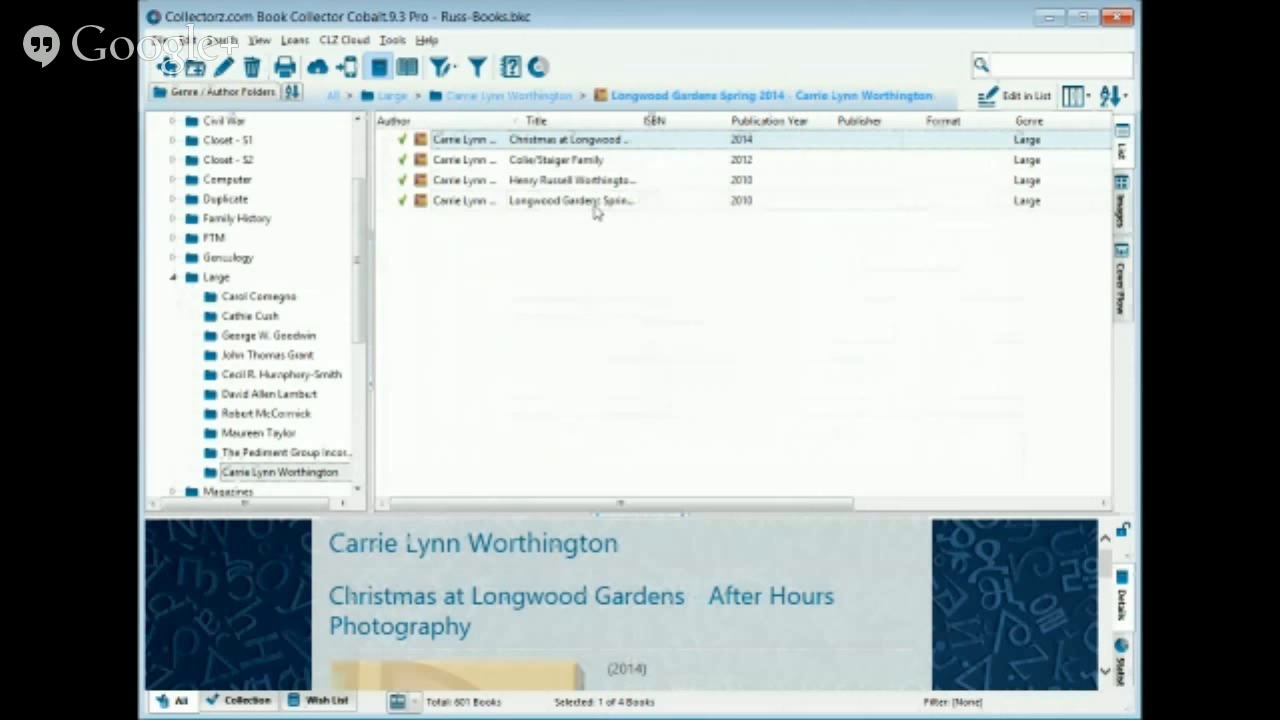
double_click(670, 202)
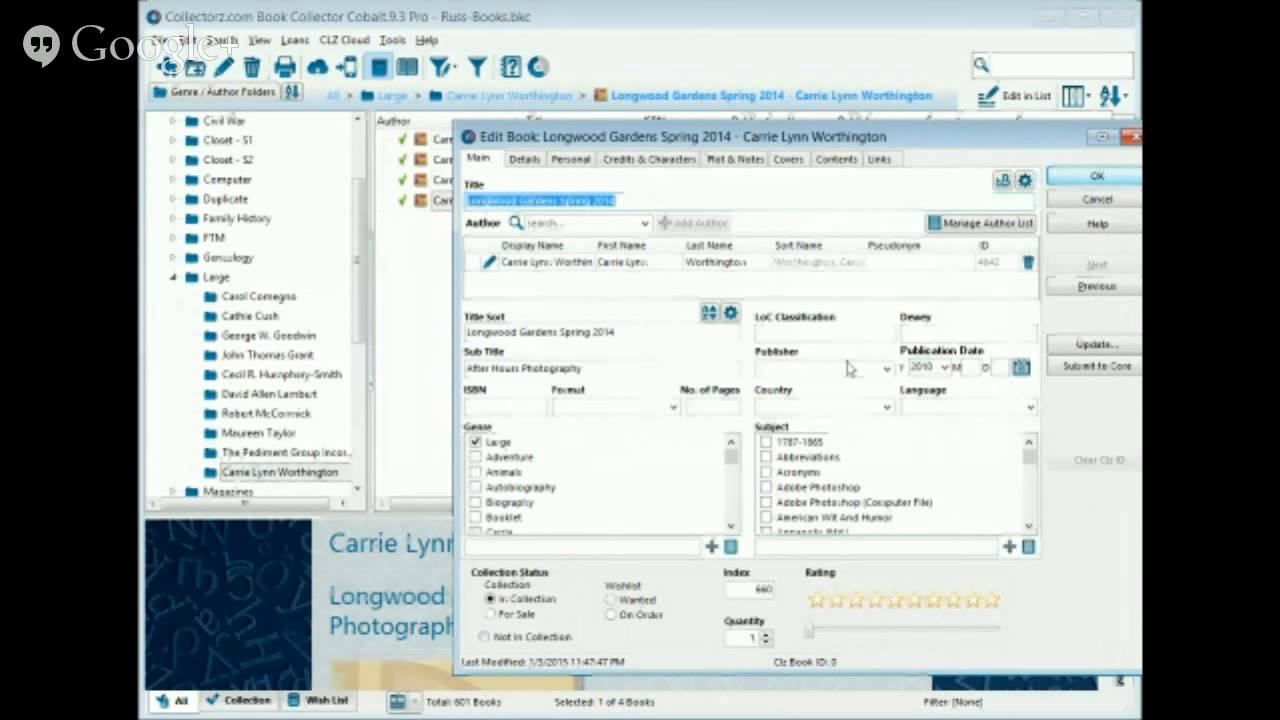
click(943, 367)
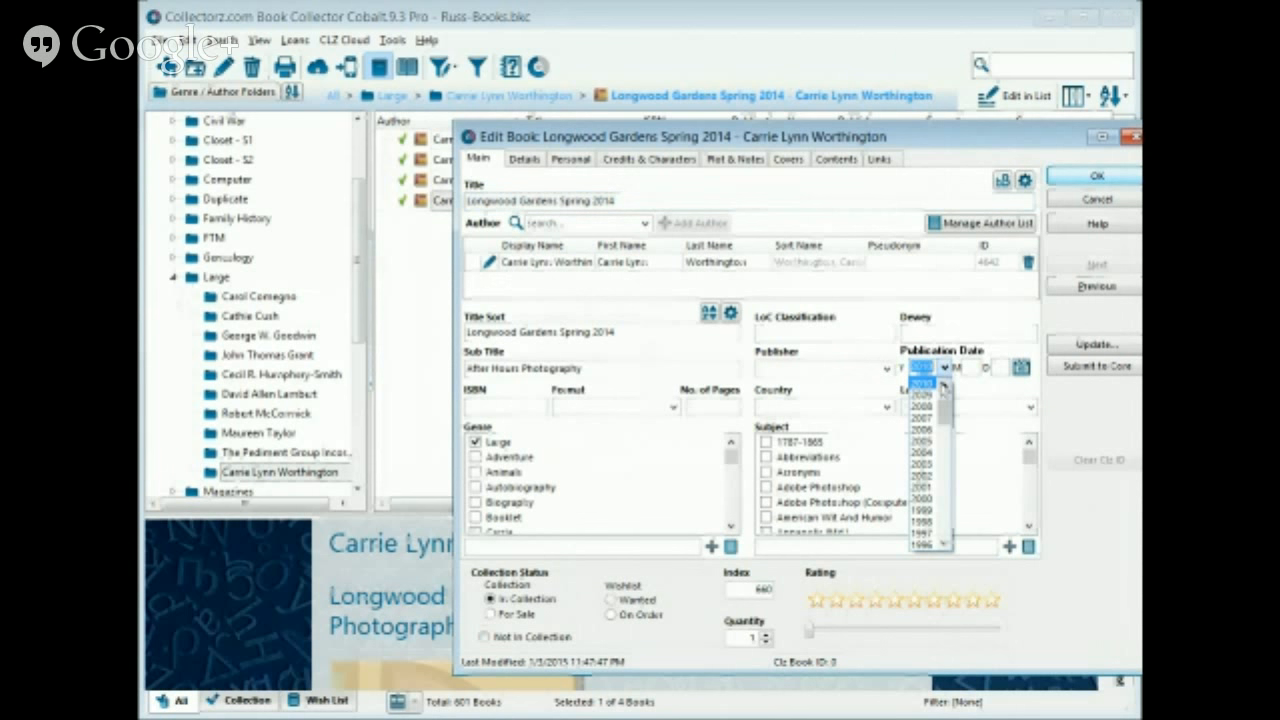
click(944, 388)
click(944, 388)
click(944, 388)
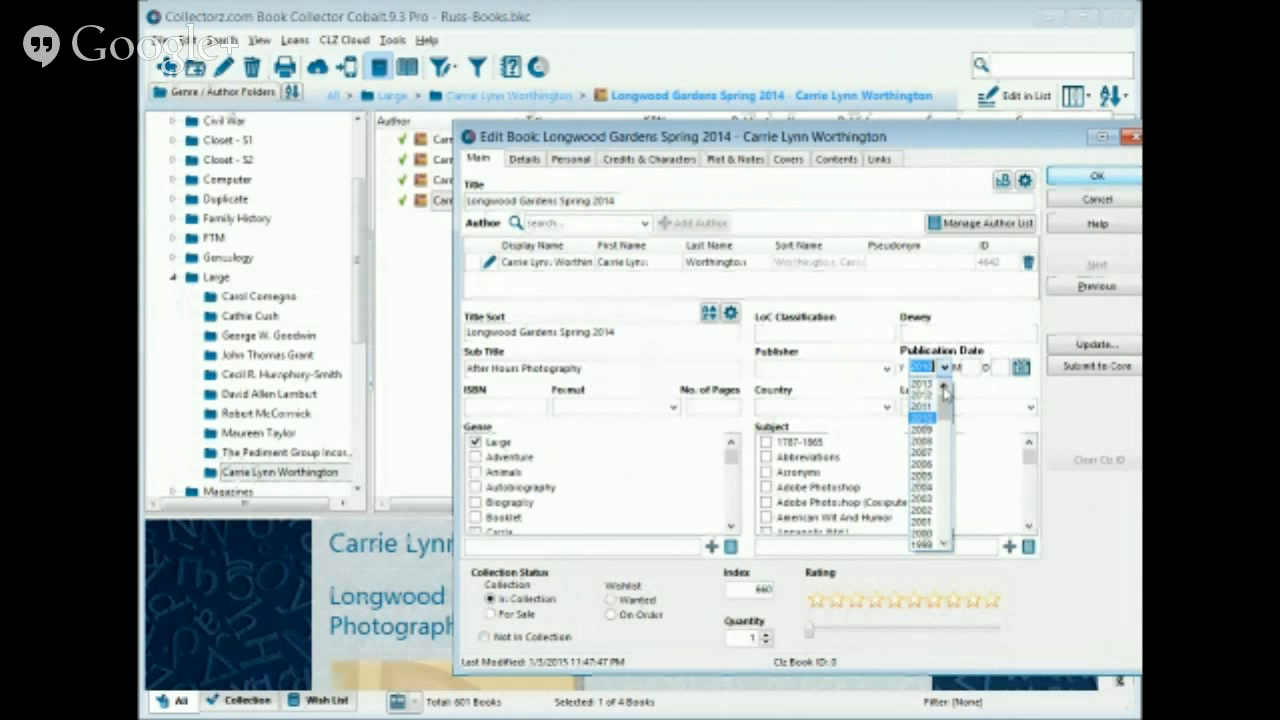
click(944, 388)
click(926, 385)
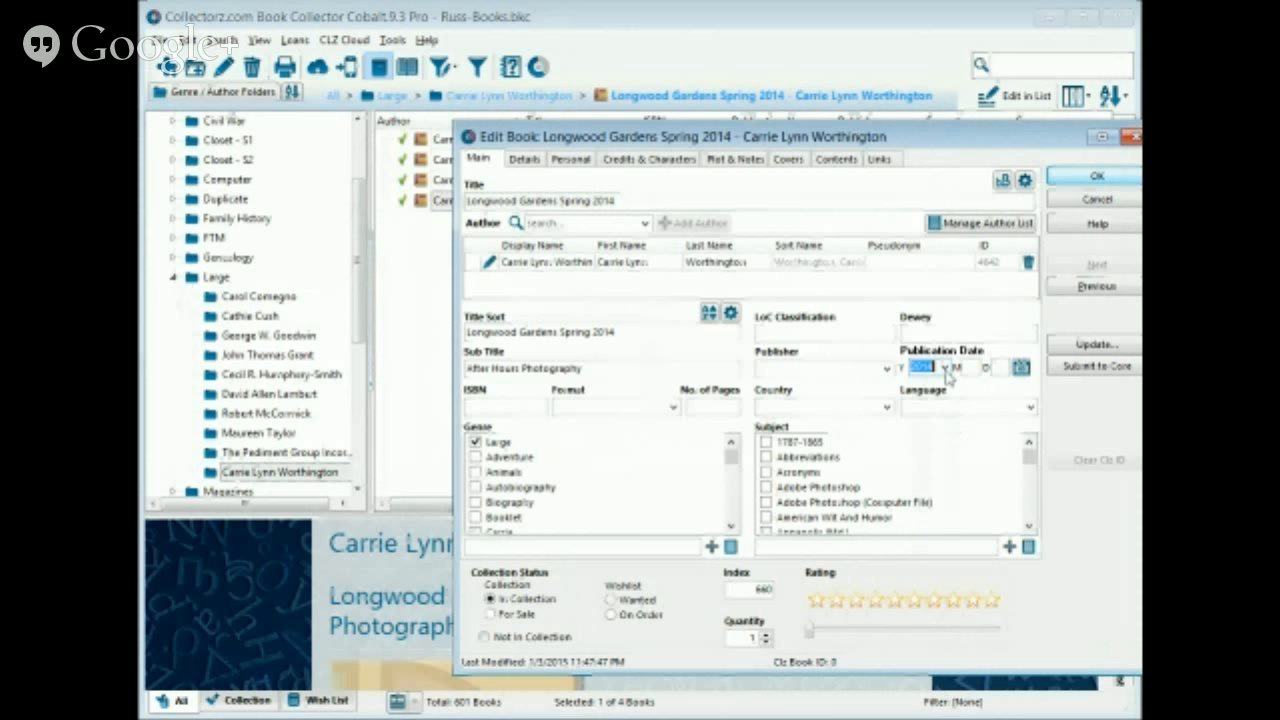
click(972, 366)
text(12)
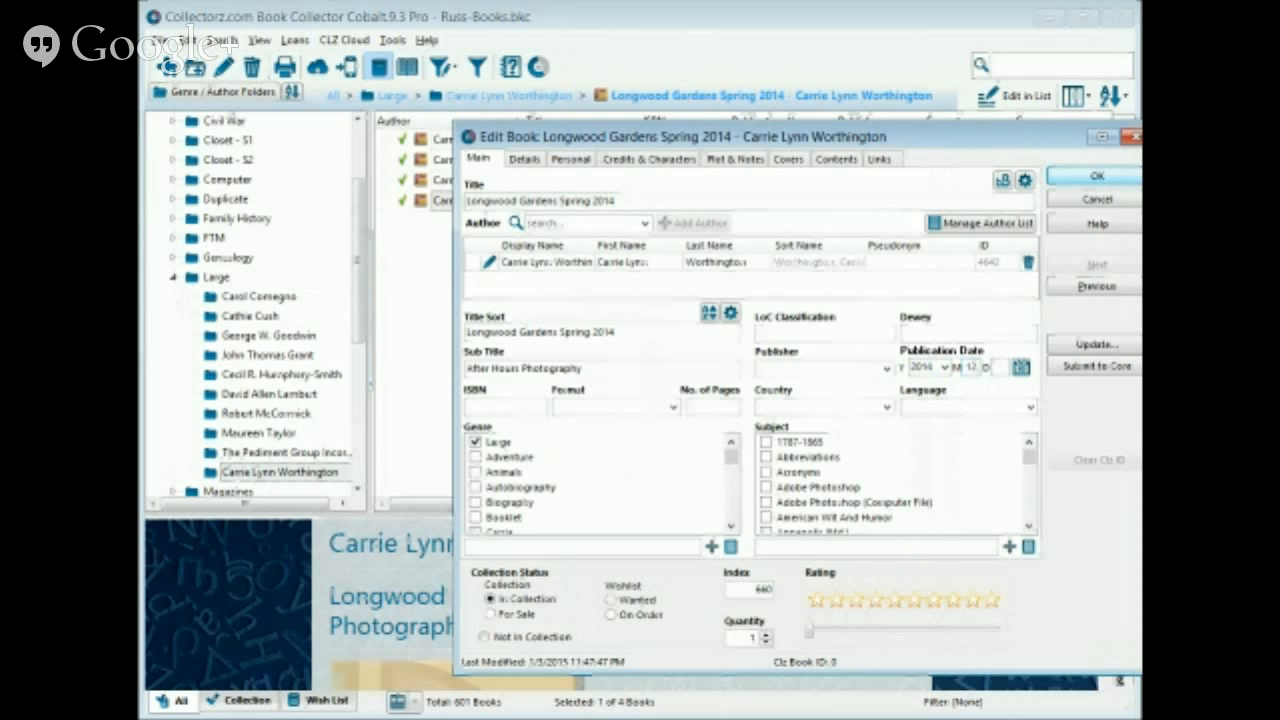
text(25)
click(1116, 178)
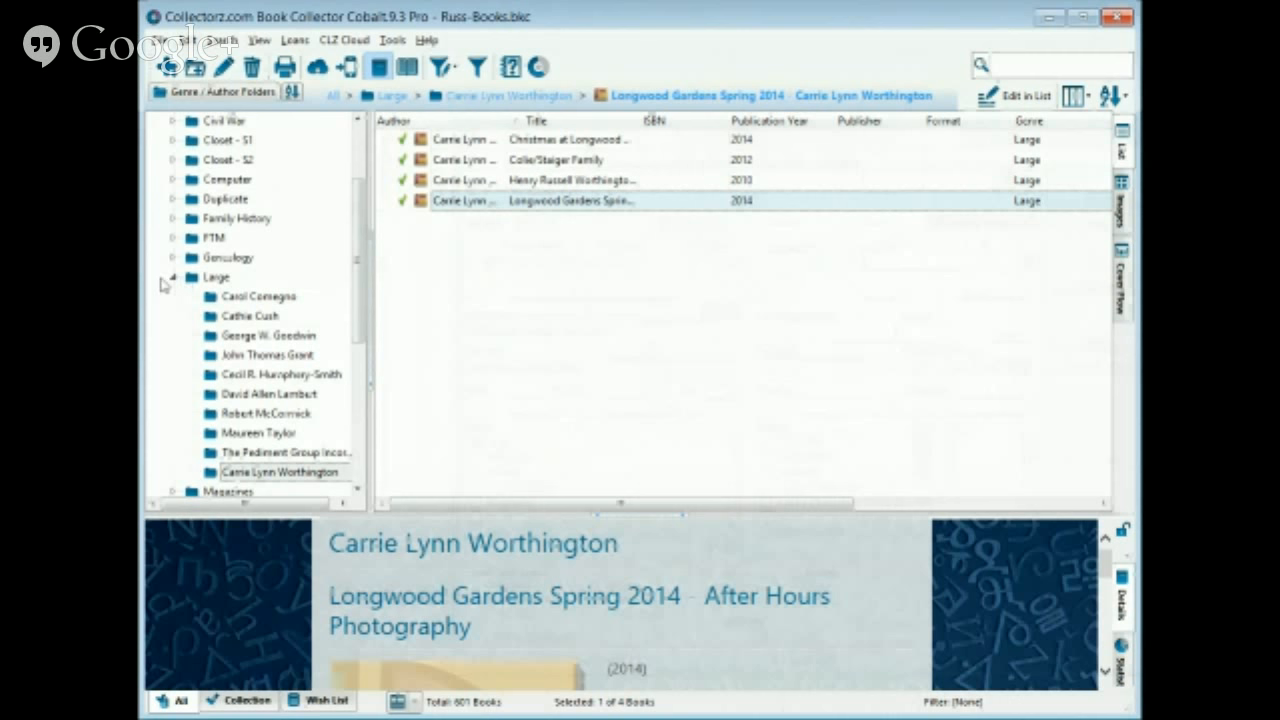
Step: Collapse the Large genre folder and sort its books by title, first descending and back to ascending
click(172, 284)
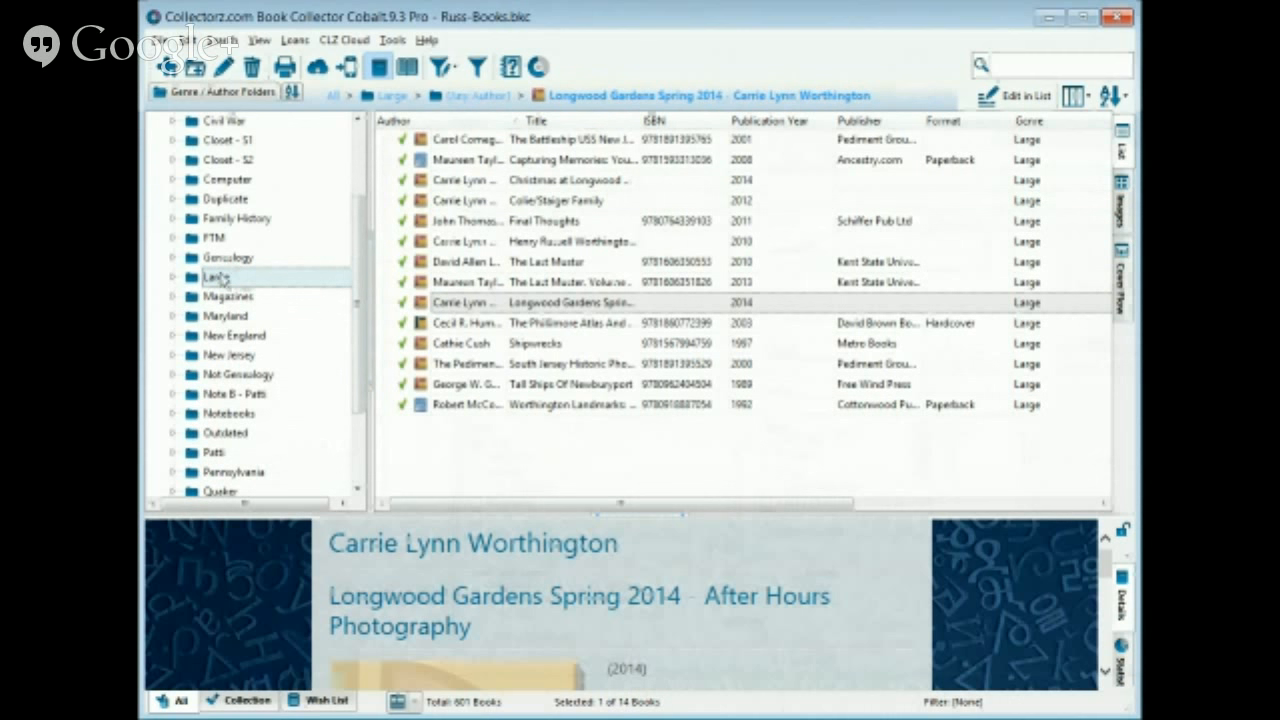
click(582, 120)
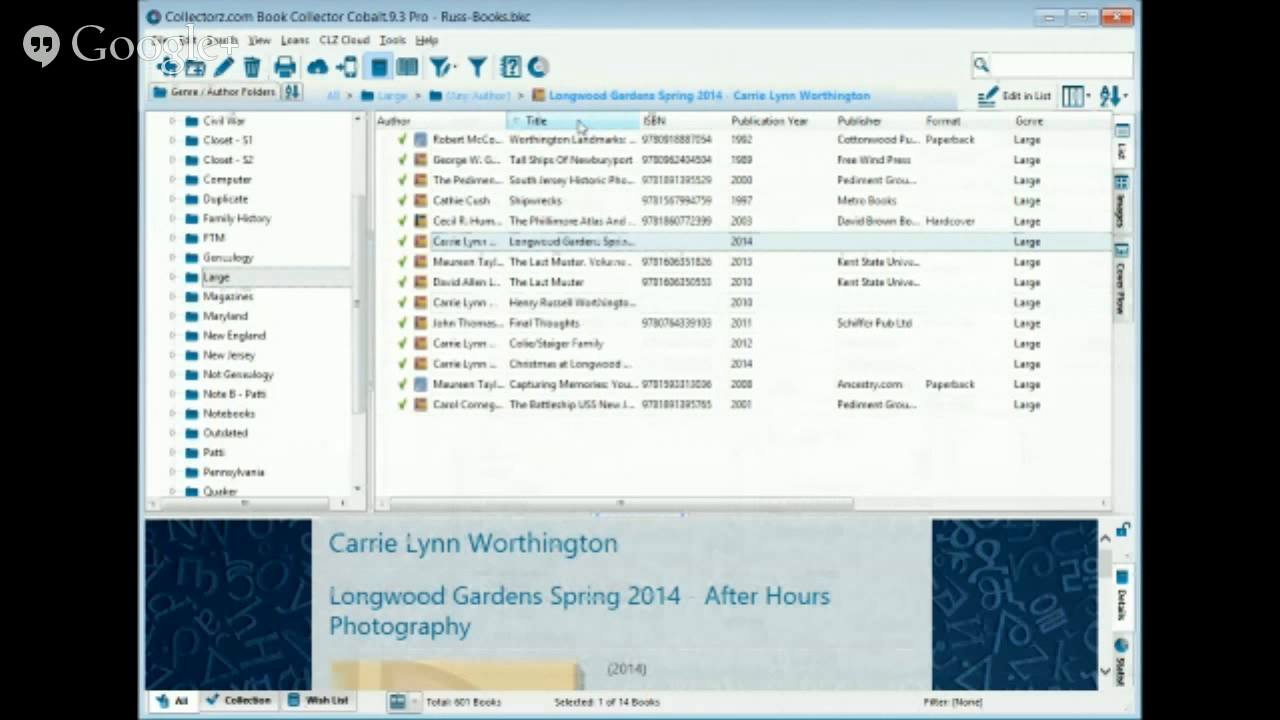
click(580, 122)
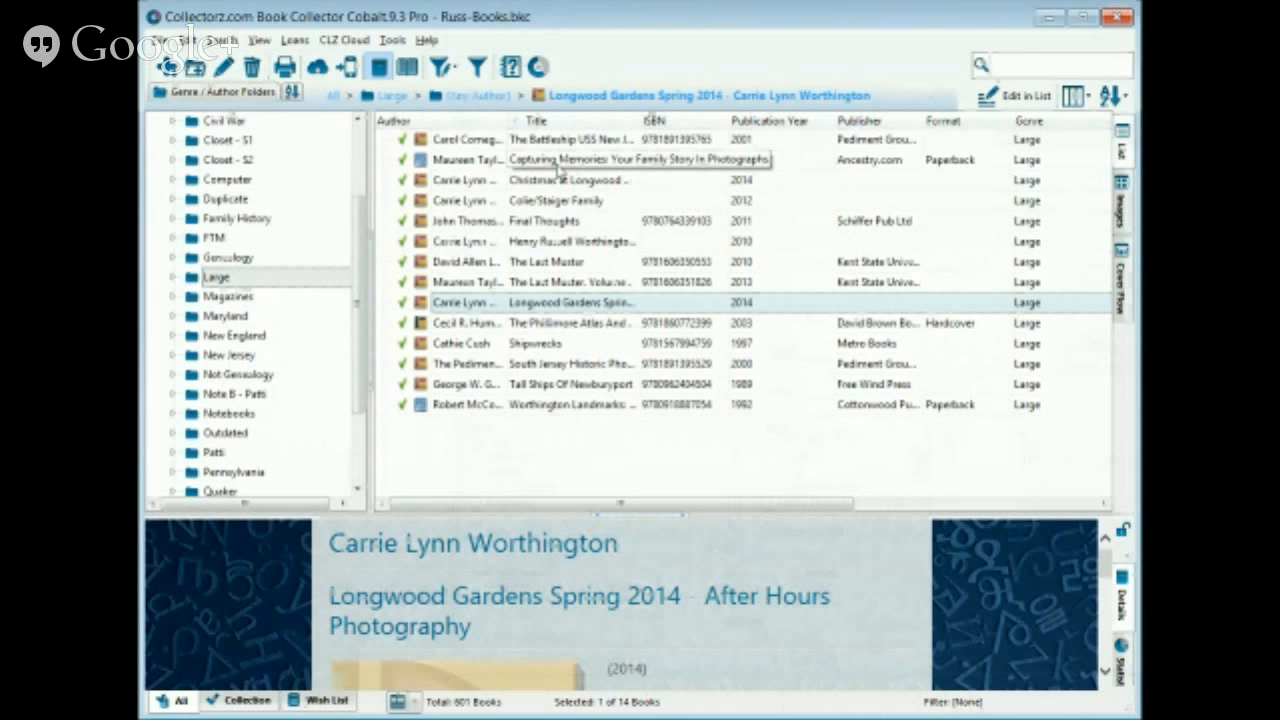
Step: List the books without a genre and open "The Genealogy Of The Worthington Family" for editing
scroll(365, 140, up, 2)
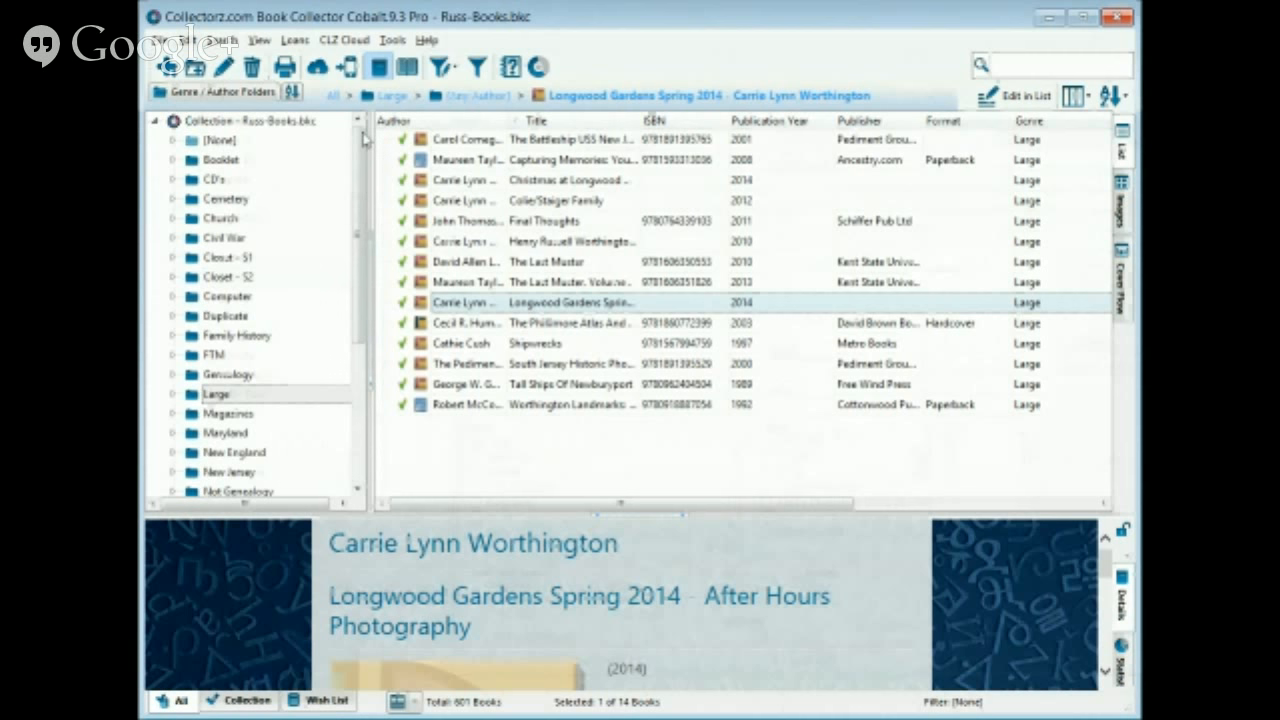
click(195, 145)
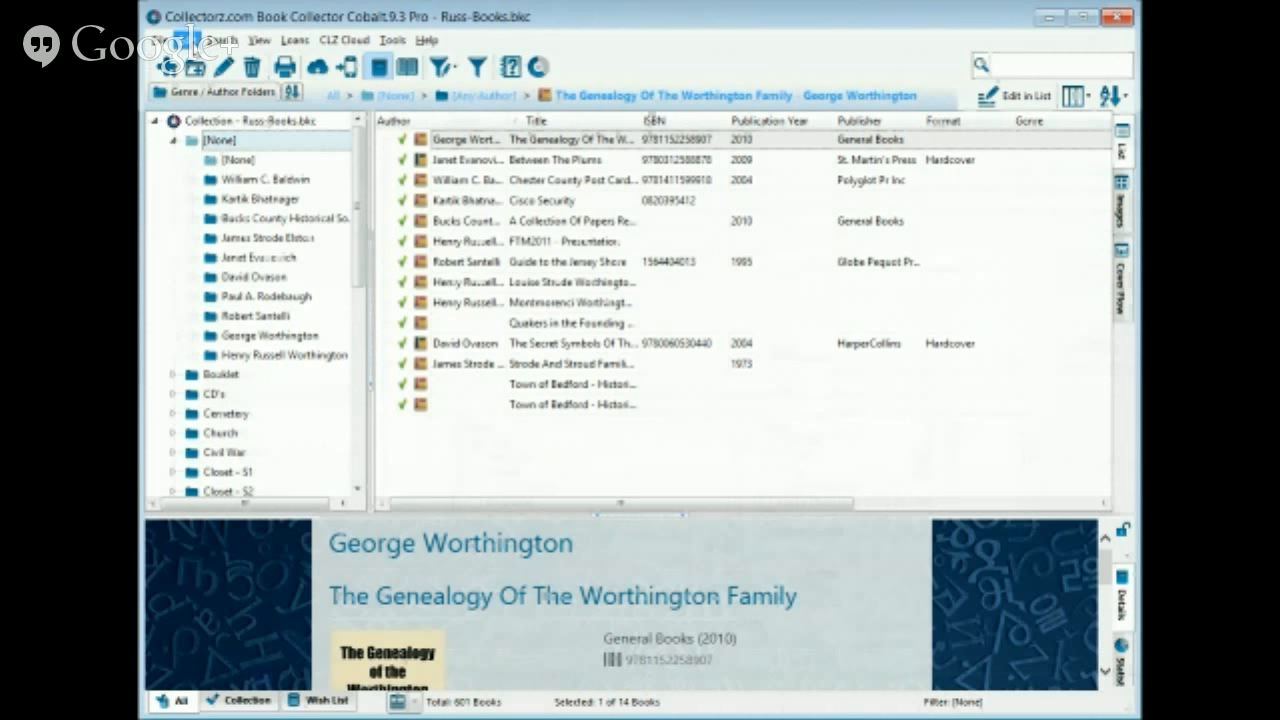
click(183, 42)
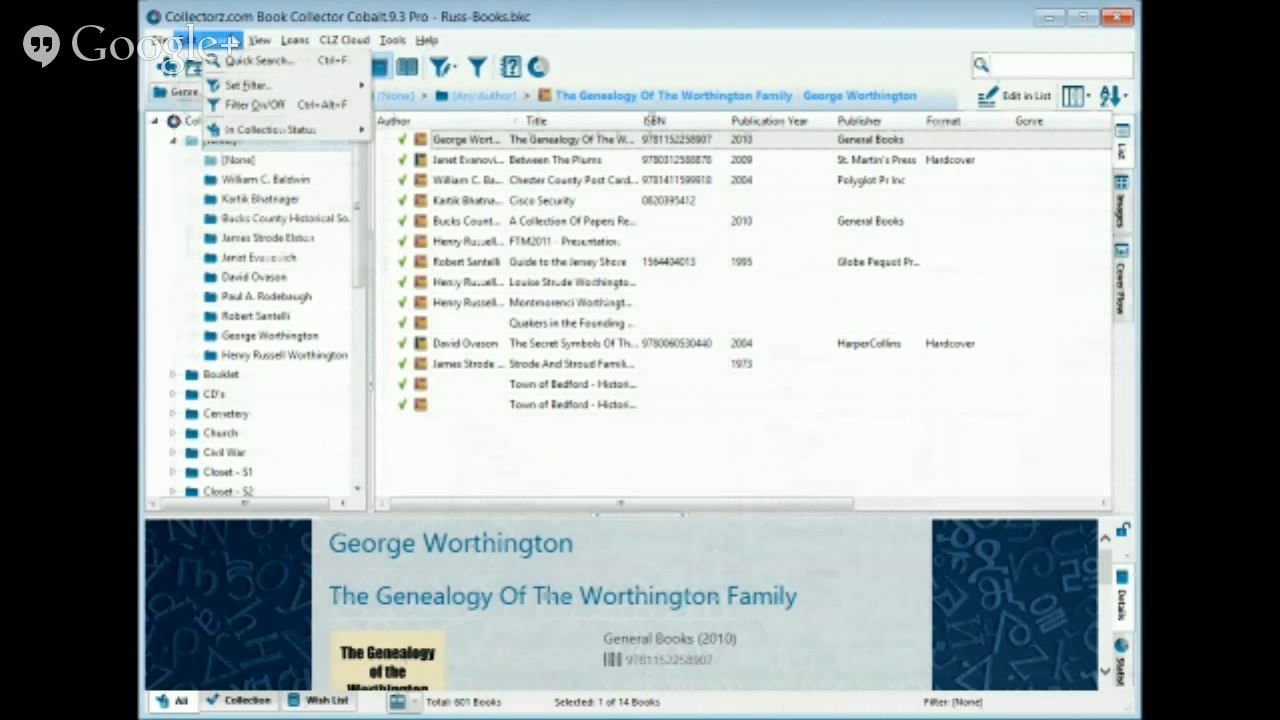
click(763, 56)
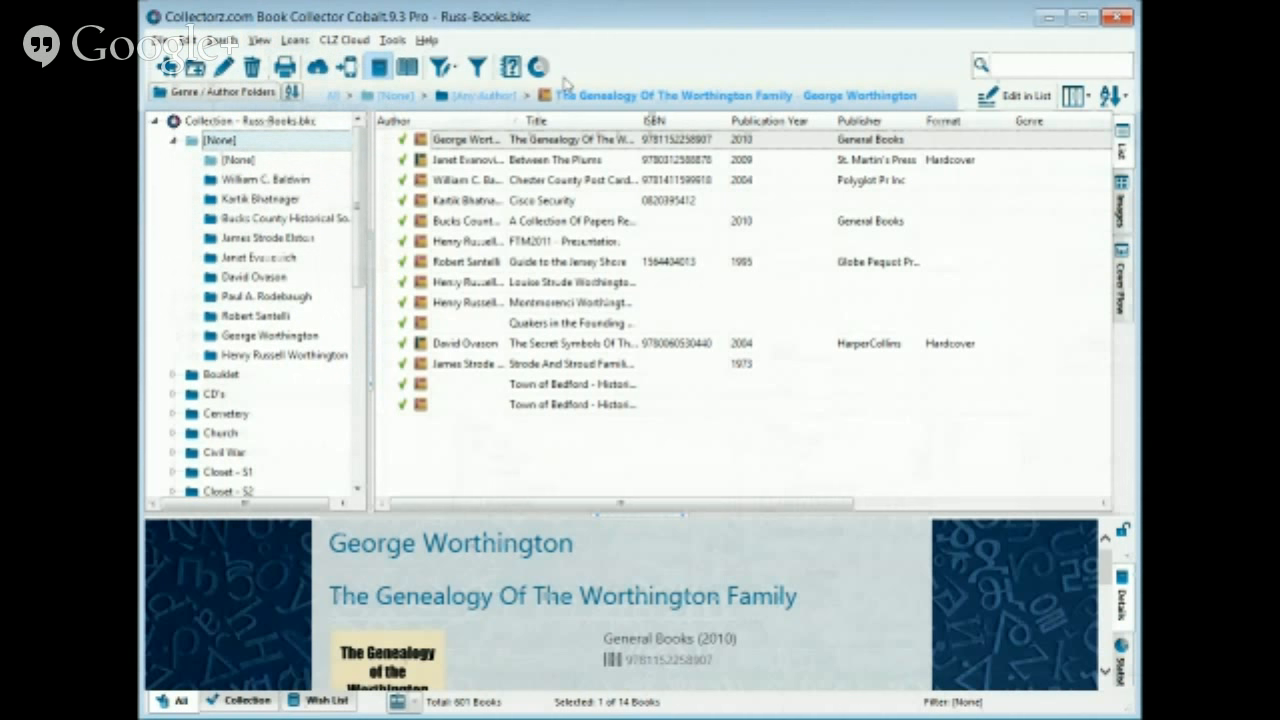
double_click(444, 143)
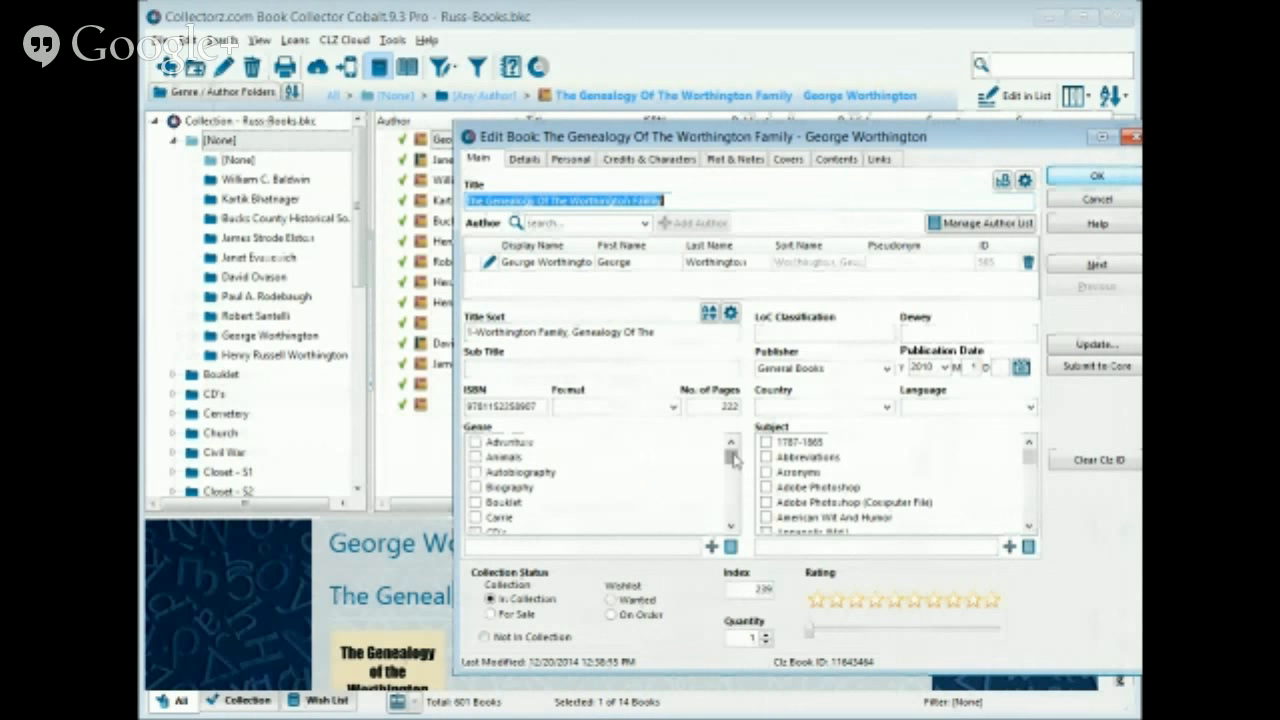
Step: Add "Lost Books" as a new genre for "The Genealogy Of The Worthington Family" and save the record
mouse_move(735, 462)
mouse_down()
mouse_move(734, 530)
mouse_move(733, 455)
mouse_up()
click(731, 527)
click(731, 527)
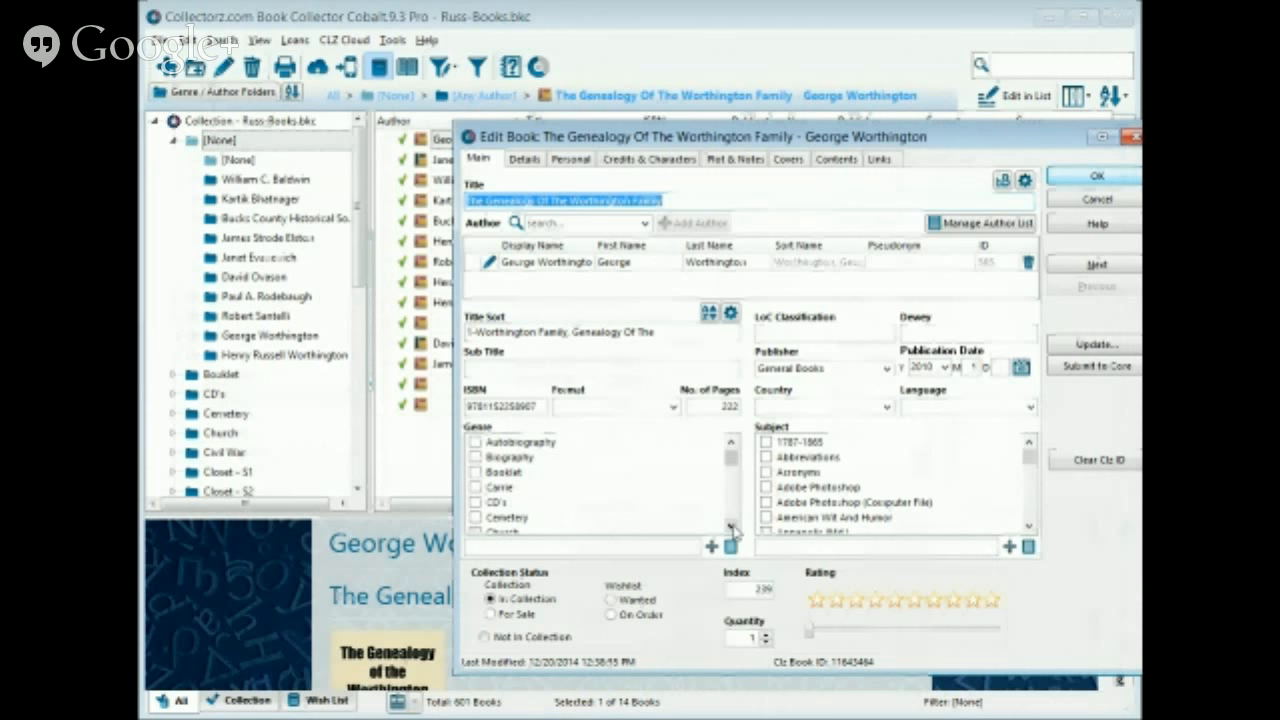
click(731, 527)
click(731, 527)
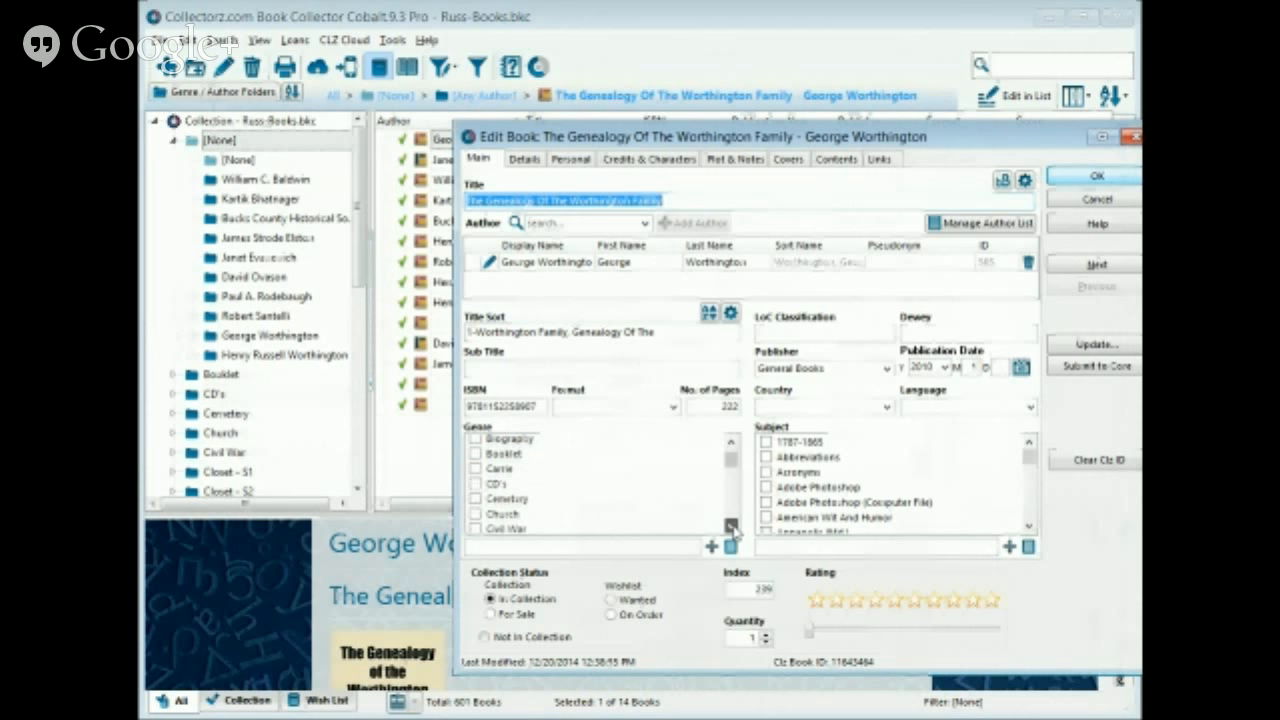
click(623, 548)
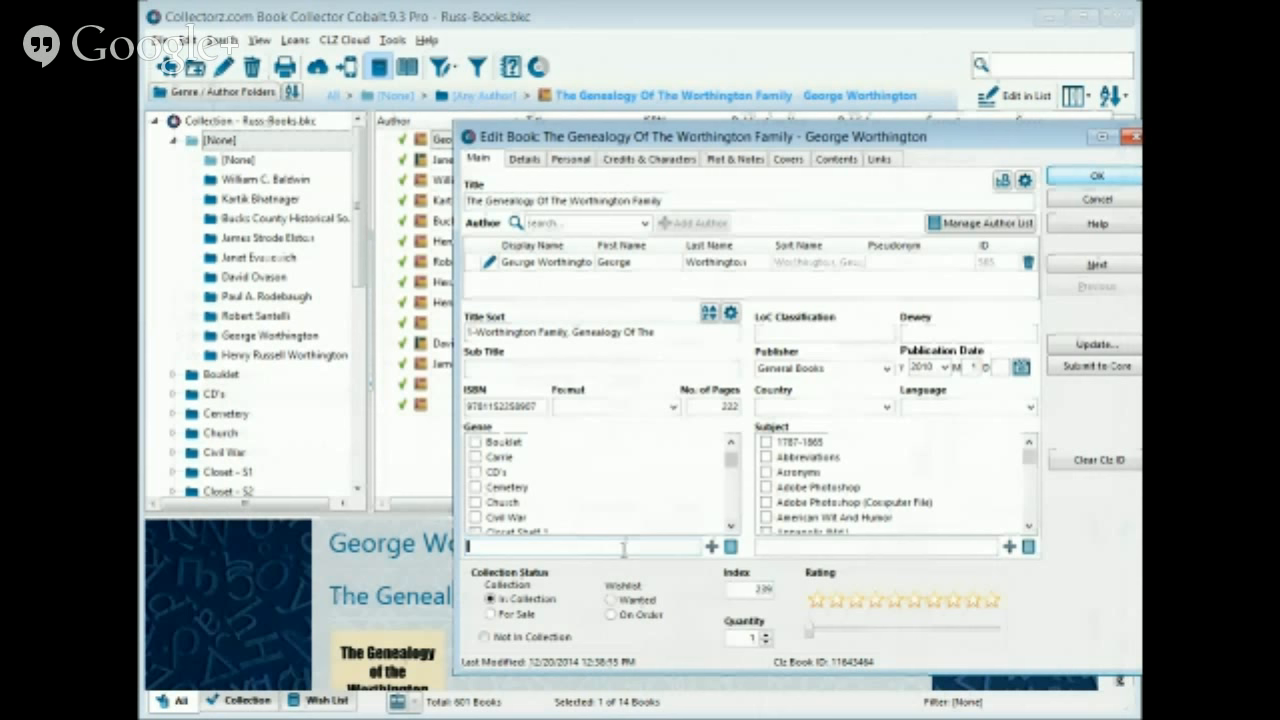
text(Gount H)
key(BackSpace)
key(BackSpace)
key(BackSpace)
key(BackSpace)
key(BackSpace)
text(al Hist)
key(BackSpace)
key(BackSpace)
key(BackSpace)
key(BackSpace)
text(H)
key(BackSpace)
key(BackSpace)
key(BackSpace)
key(BackSpace)
key(BackSpace)
text(cal Books)
click(713, 546)
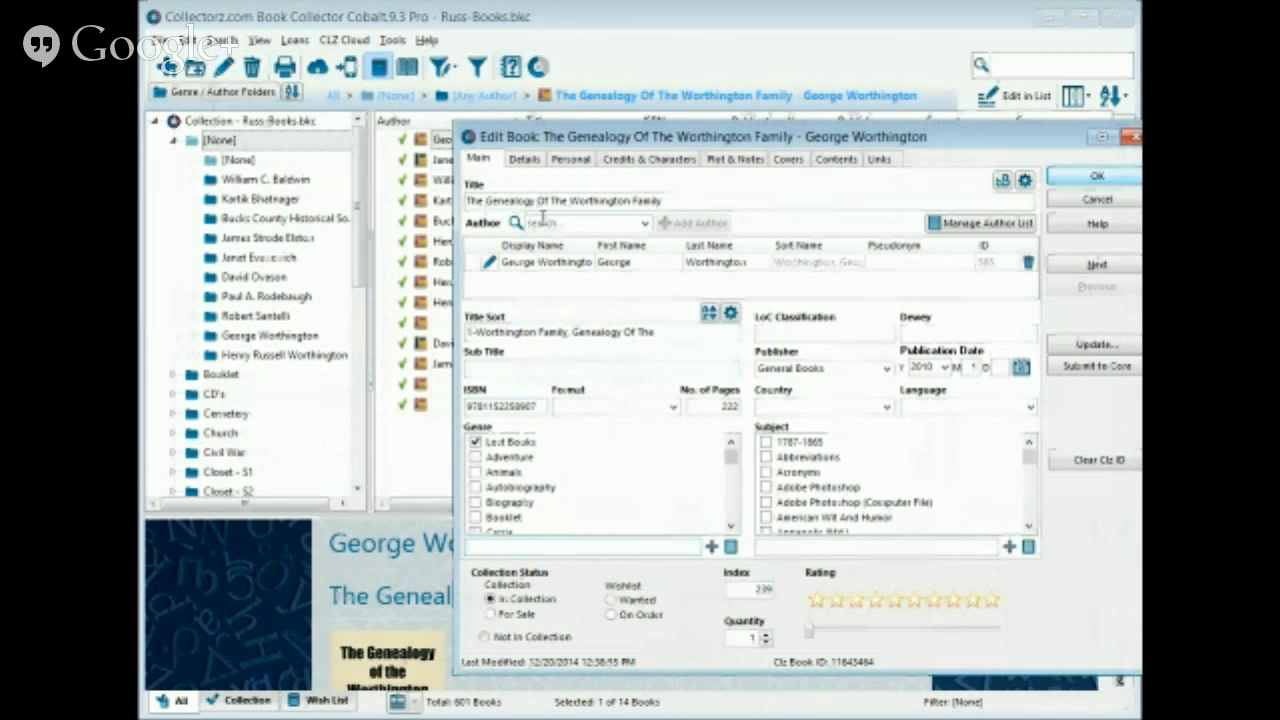
click(1052, 175)
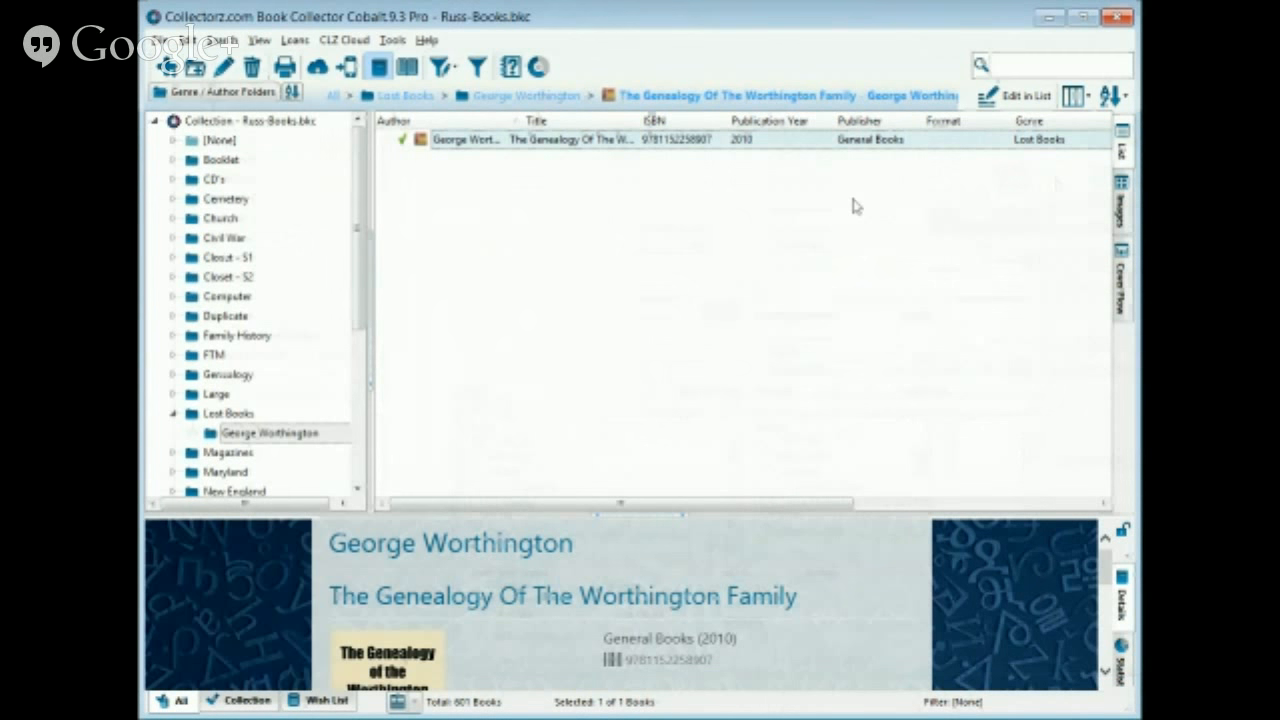
Step: Select all remaining books without a genre and open them for editing as multiple books
click(221, 142)
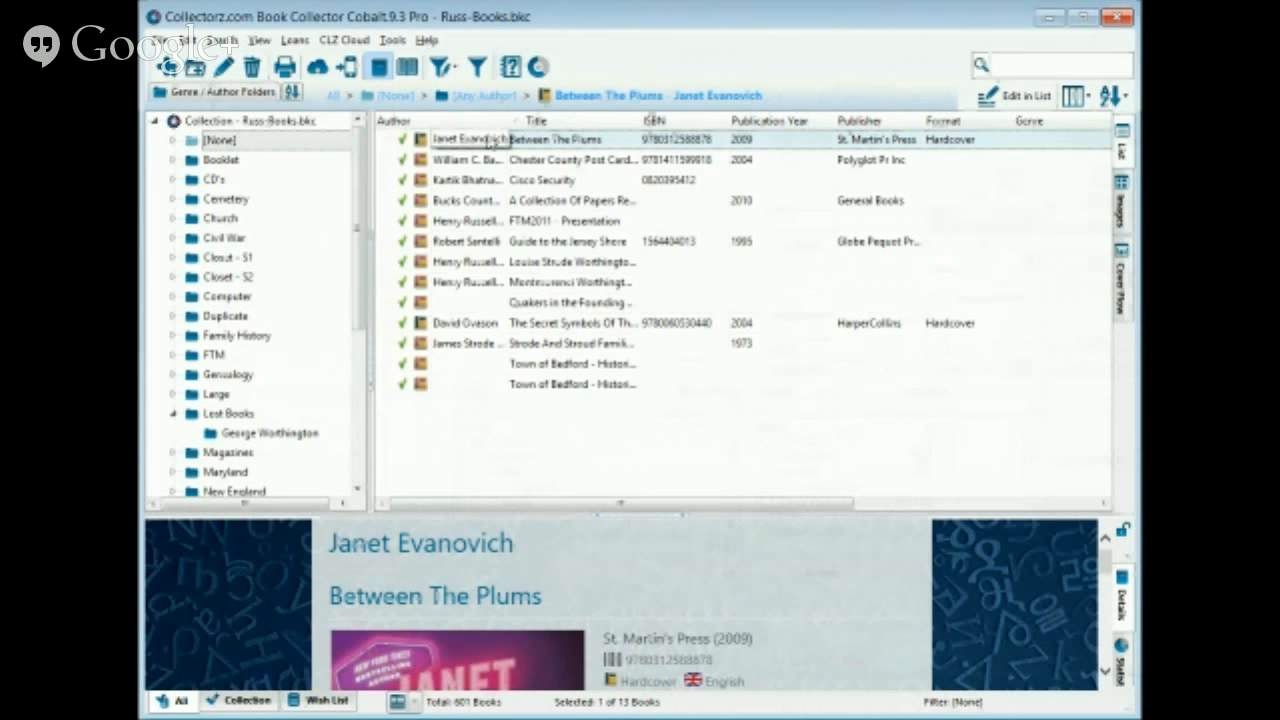
key(ctrl+a)
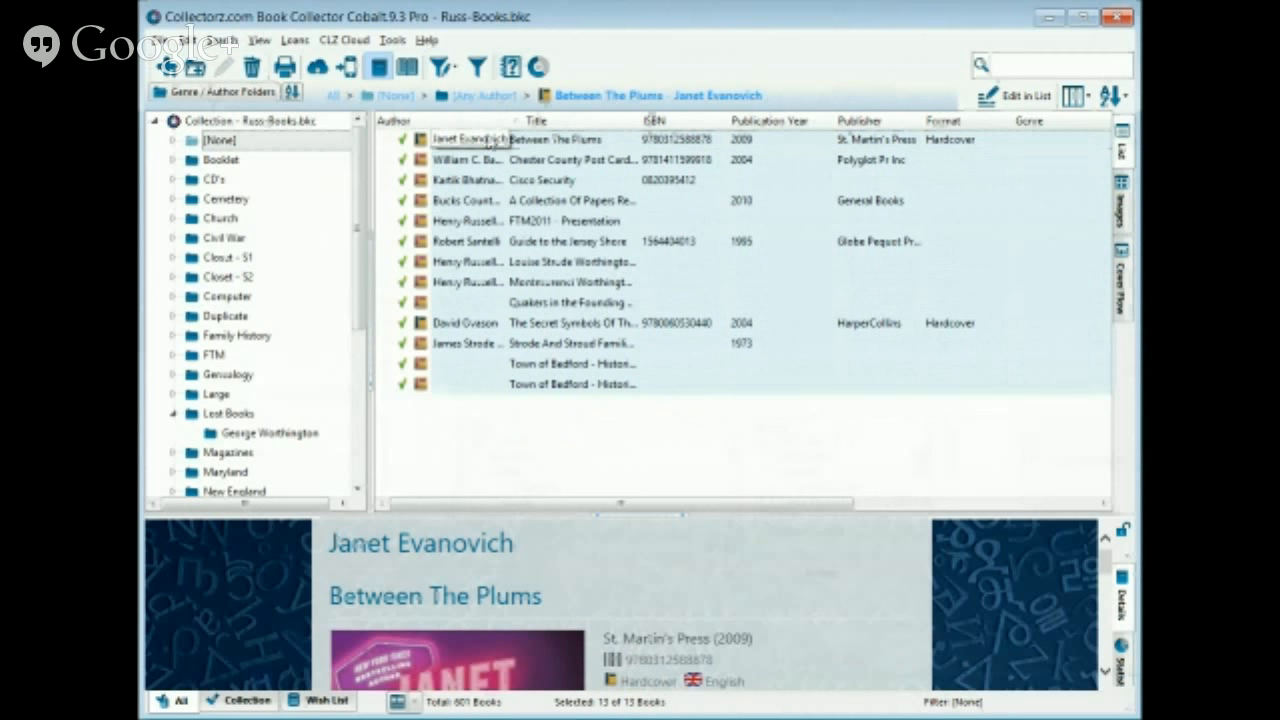
right_click(490, 140)
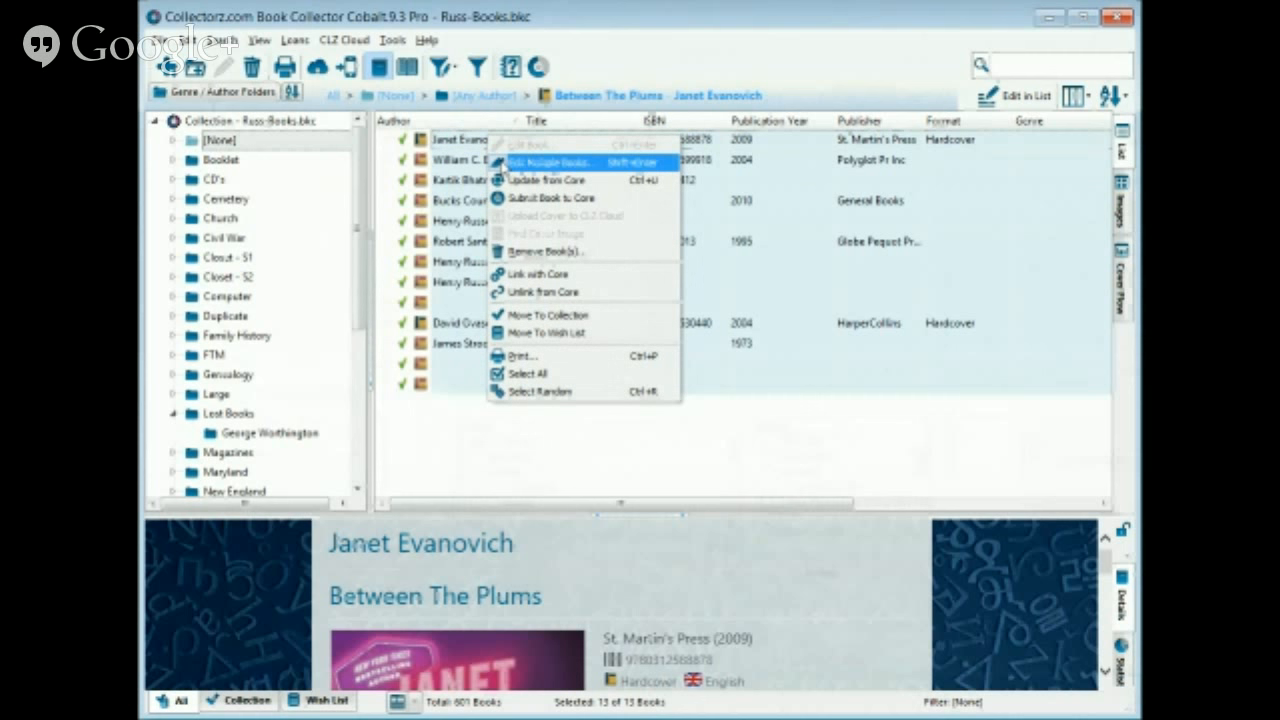
click(502, 164)
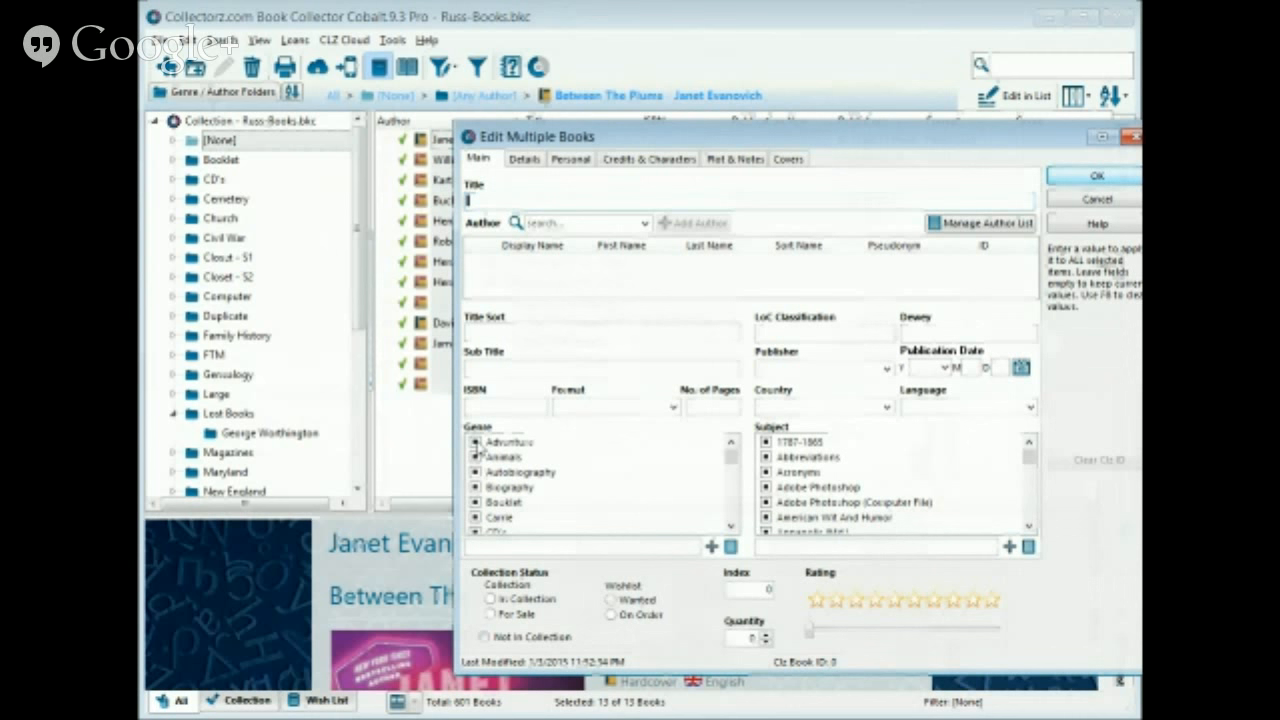
Step: Clear the Adventure genre, assign the Lost Books genre to all selected books and save the changes
click(478, 443)
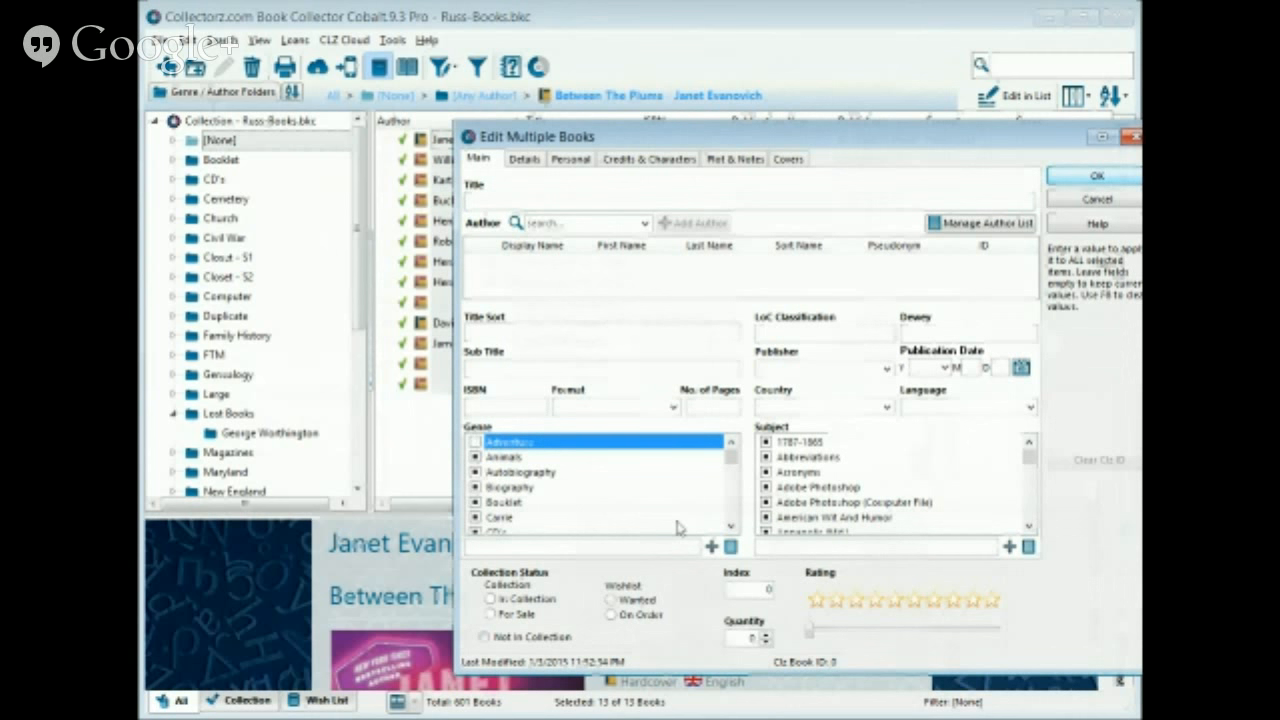
scroll(729, 521, down, 2)
scroll(729, 521, down, 4)
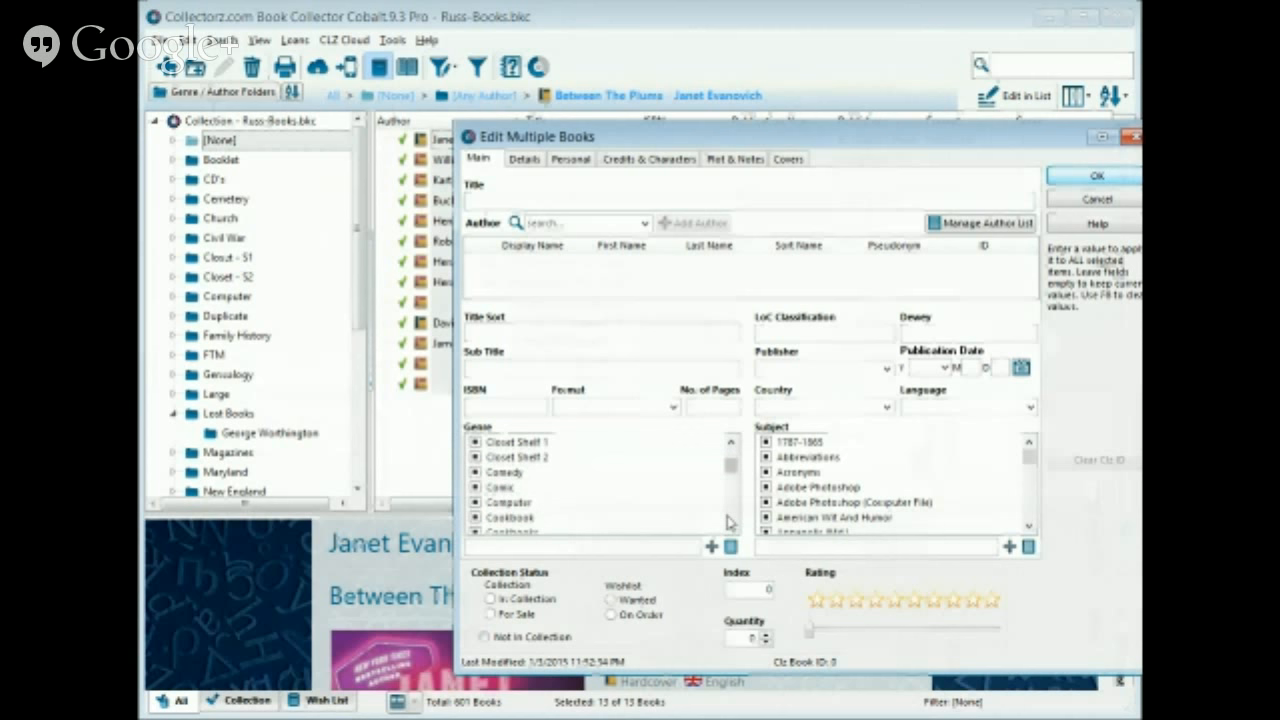
scroll(729, 521, down, 5)
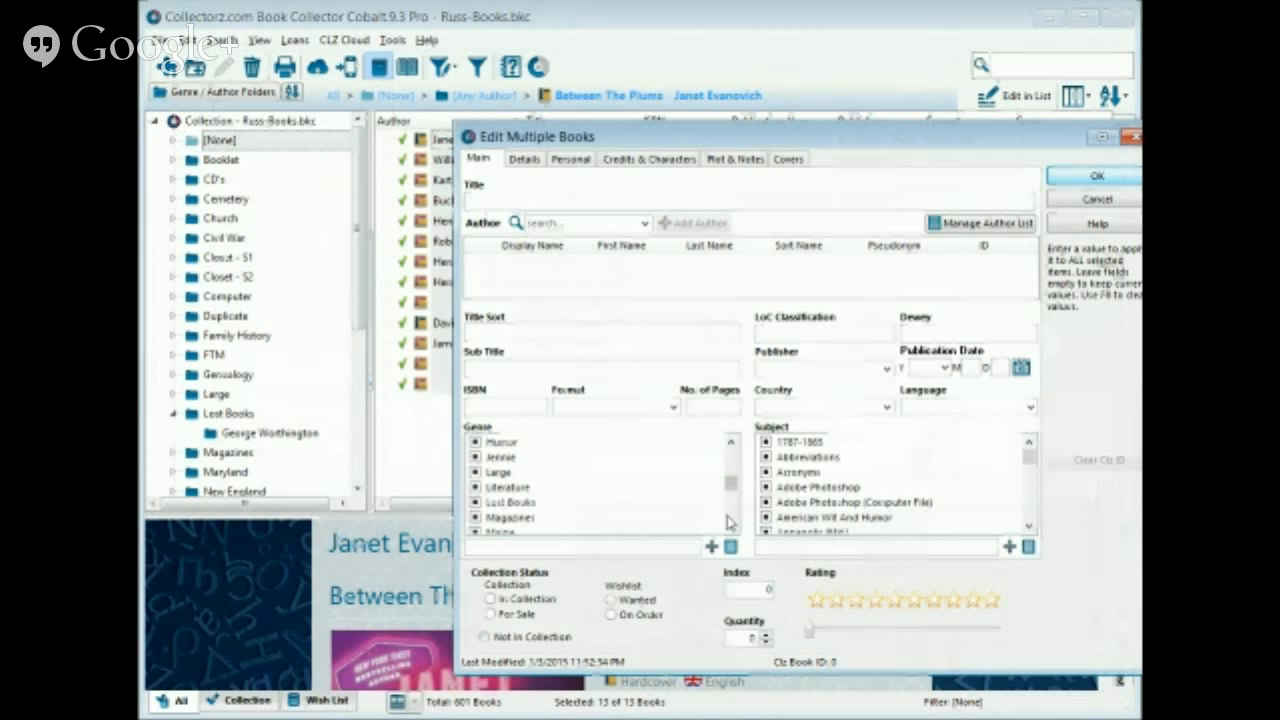
click(476, 502)
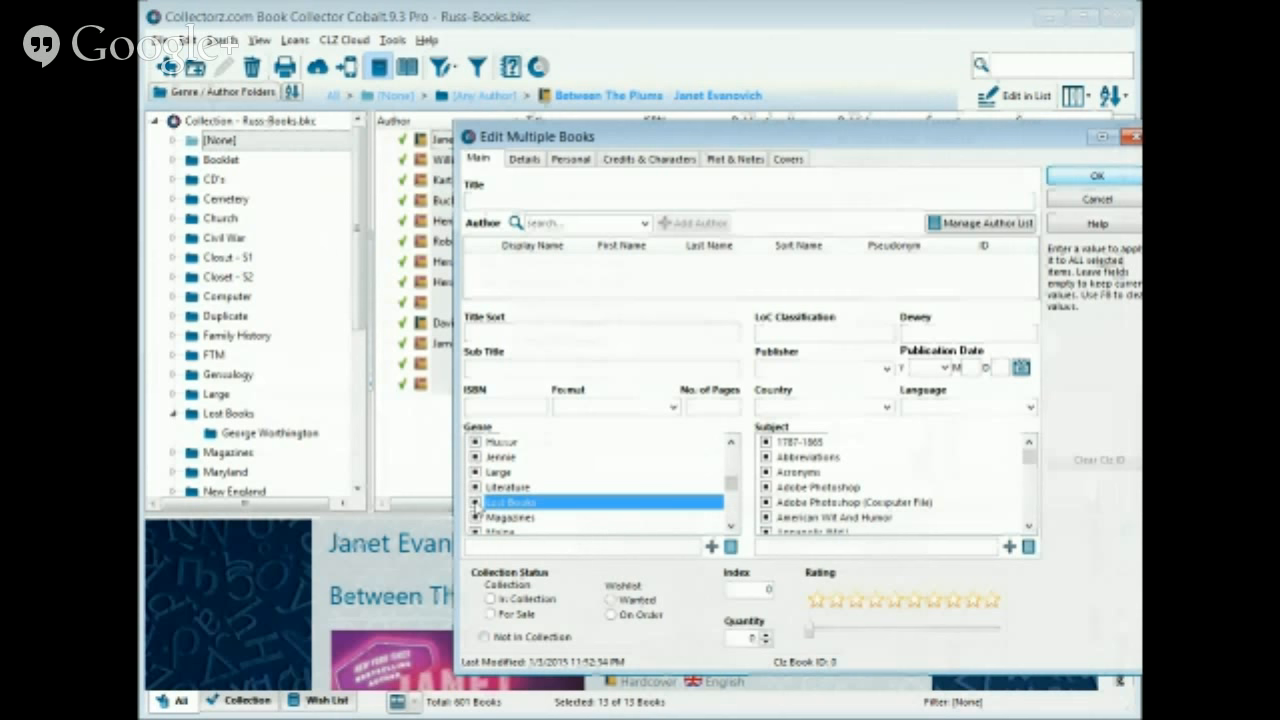
click(1075, 178)
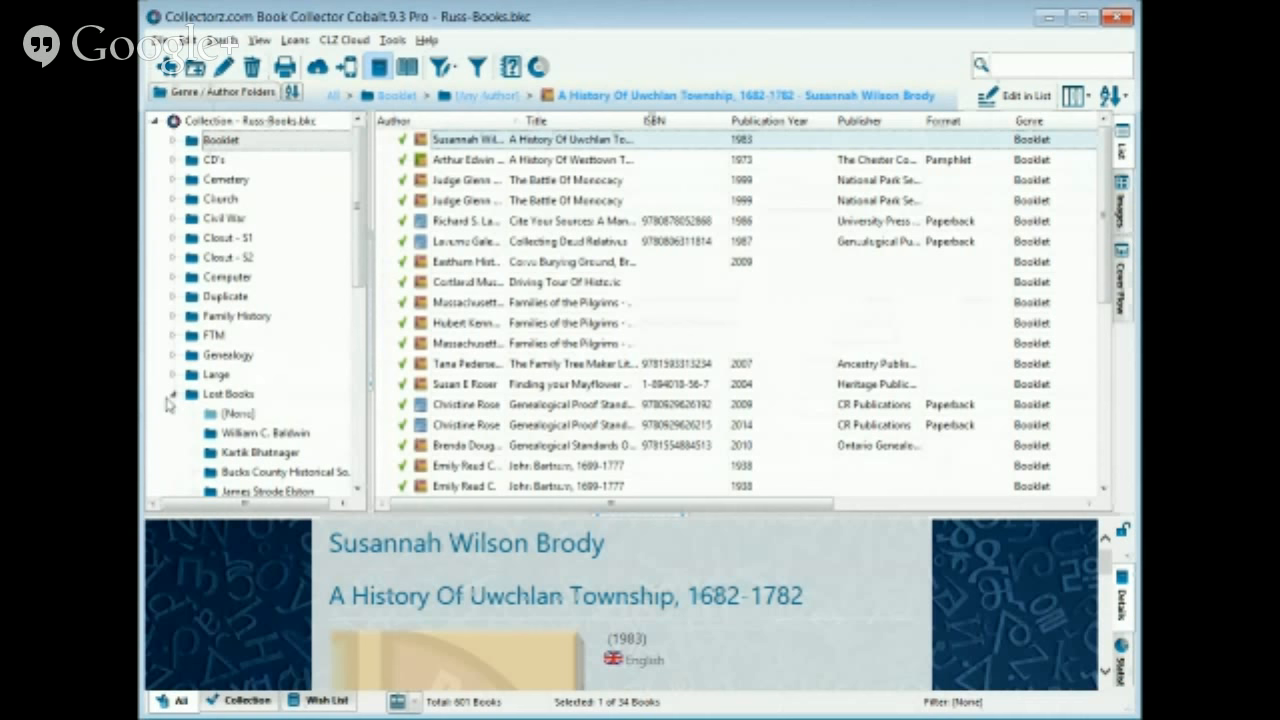
Step: List all books in the Lost Books genre folder and collapse its author subfolders
click(212, 399)
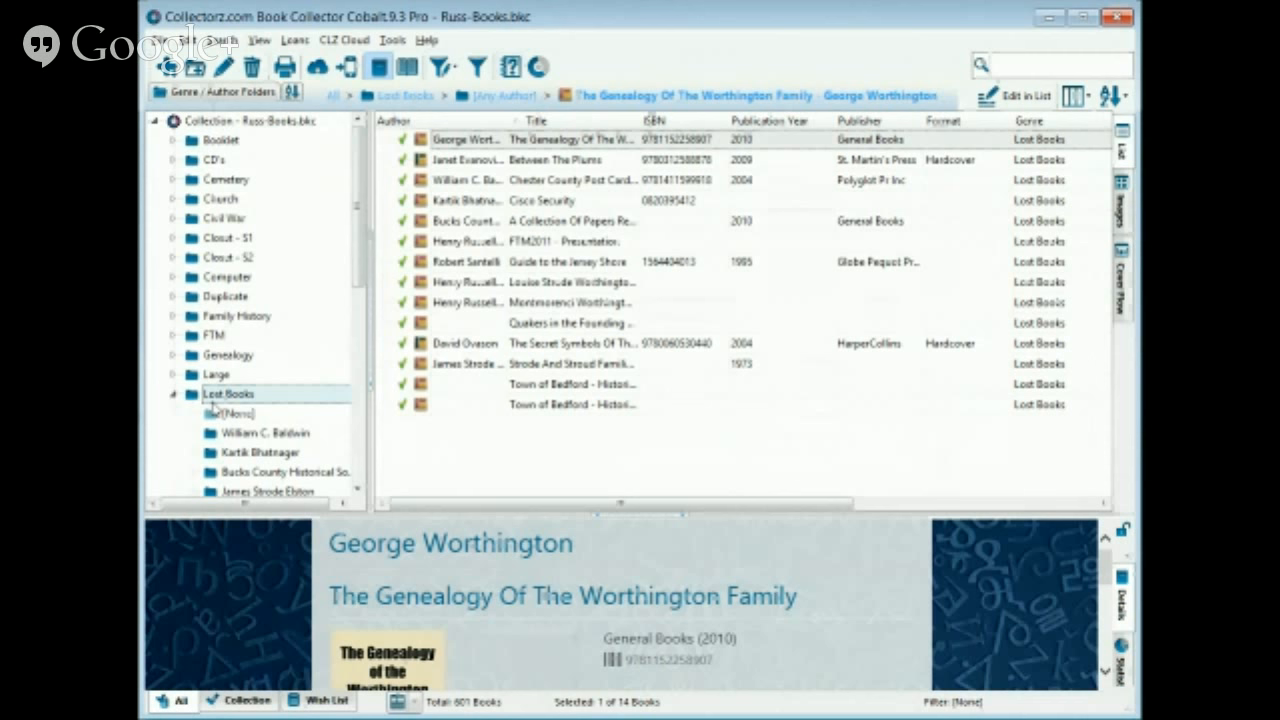
click(172, 396)
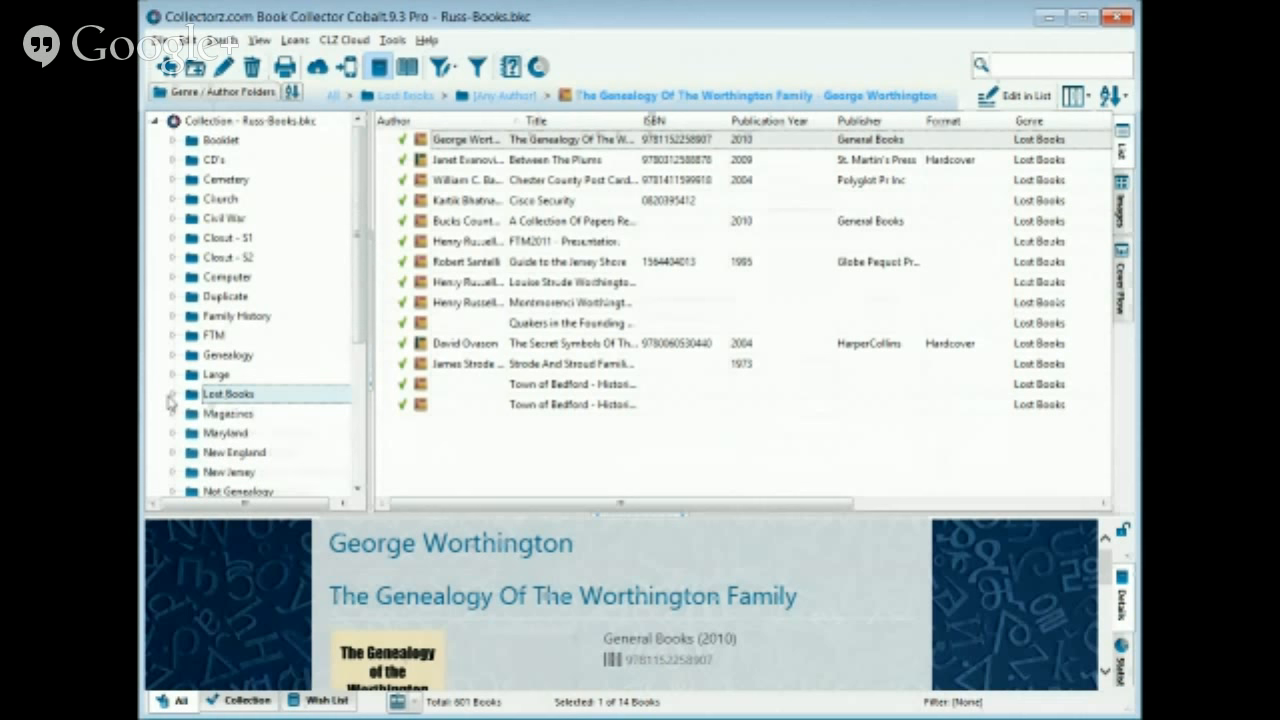